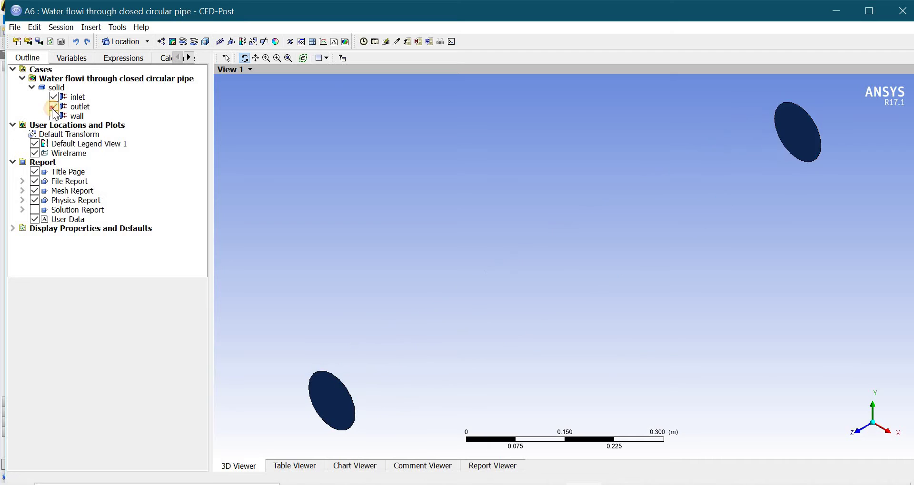
Hide the outlet and inlet surfaces, and insert a YZ slice plane at X = 0.0 m through the pipe
left_click(53, 107)
left_click(53, 97)
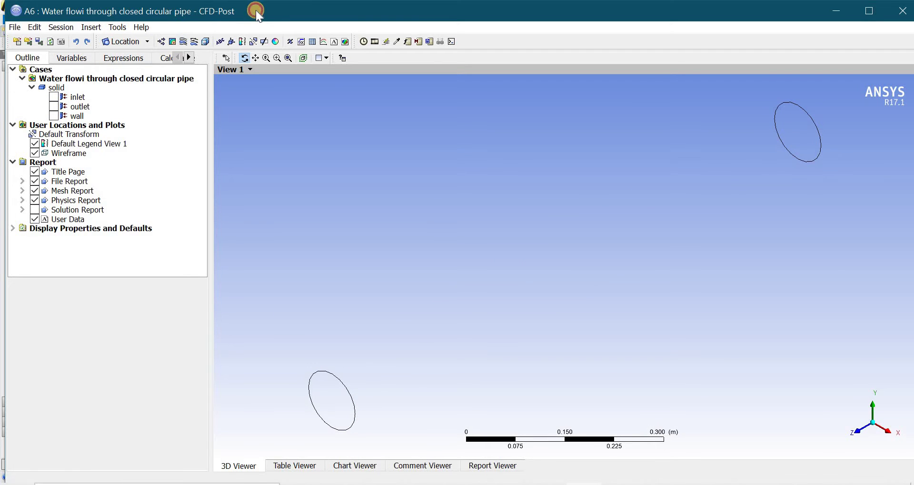
left_click(133, 37)
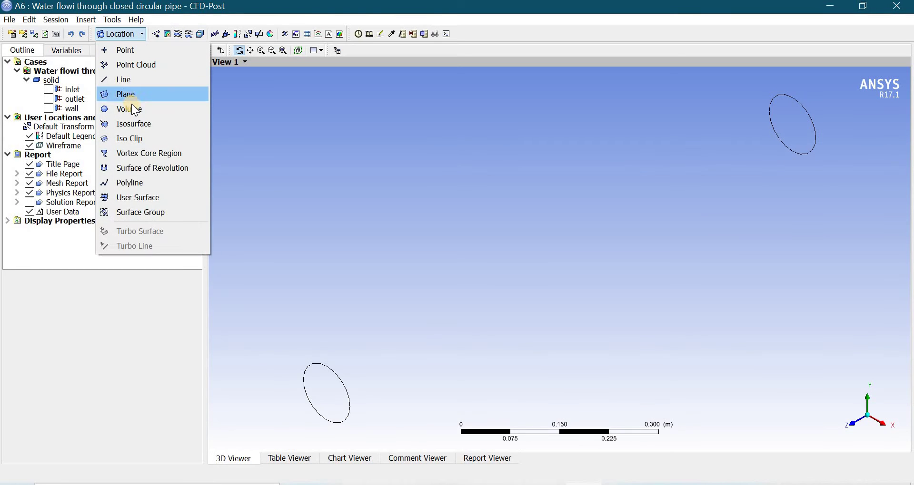
left_click(127, 93)
left_click(165, 144)
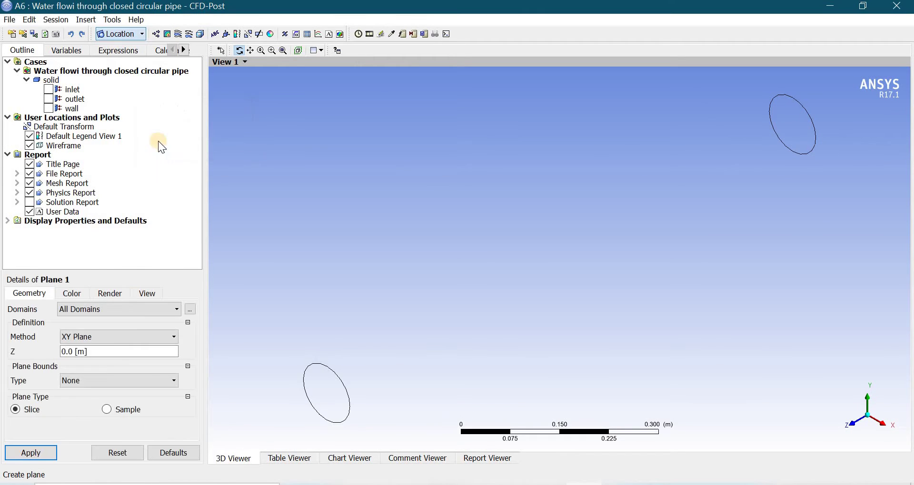
left_click(124, 336)
left_click(113, 356)
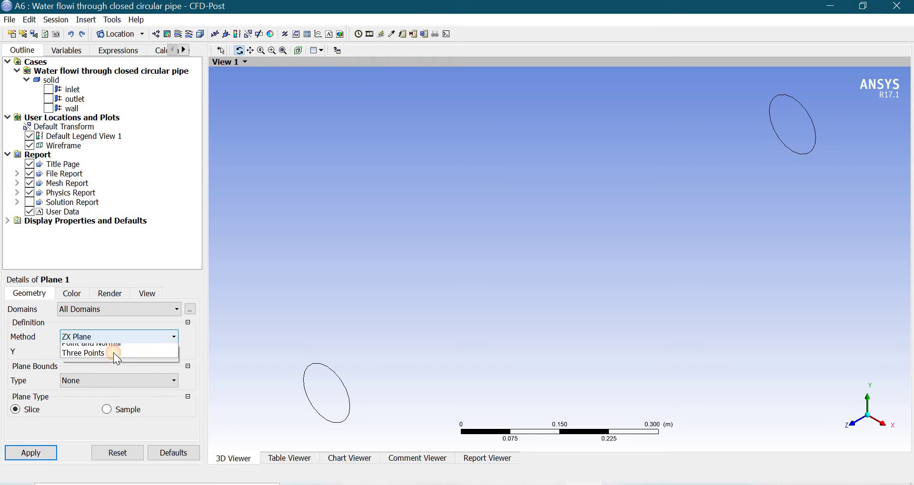
left_click(108, 355)
left_click(21, 451)
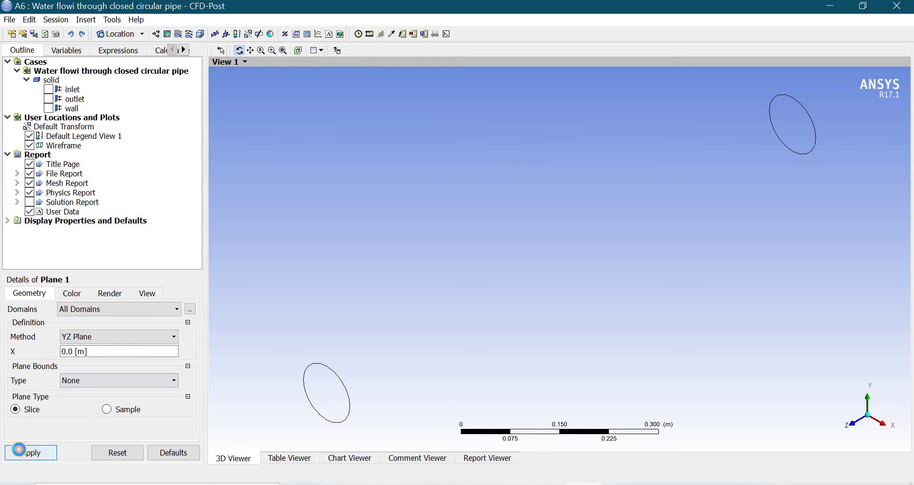
mouse_move(451, 320)
left_mouse_down()
mouse_move(444, 306)
mouse_move(438, 311)
left_mouse_up()
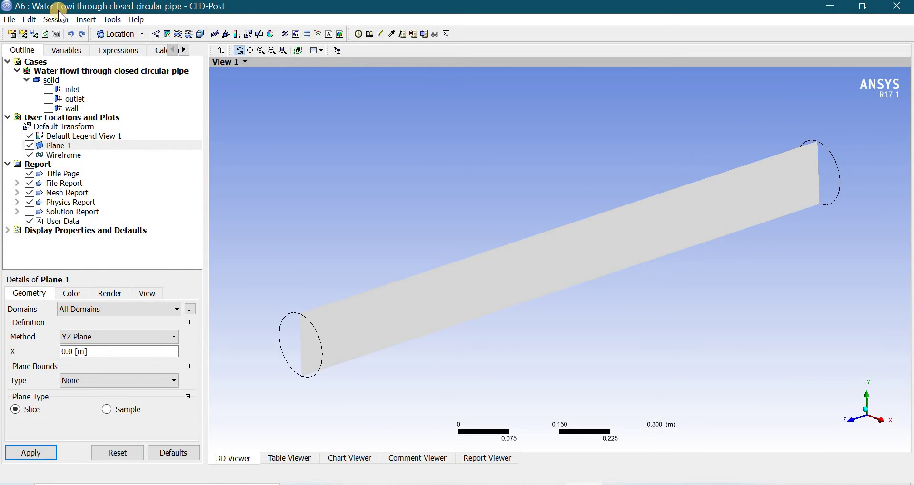
Create a velocity contour plot on Plane 1 with 110 contours and global range
left_click(168, 36)
left_click(187, 85)
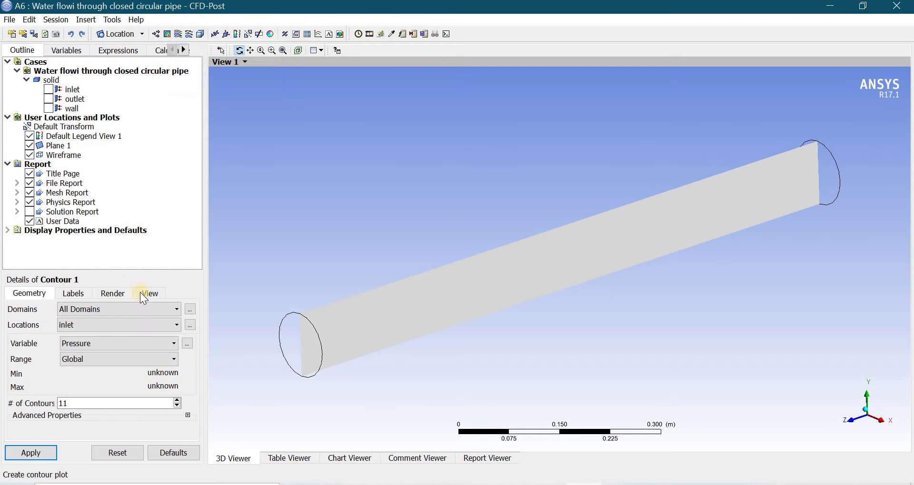
left_click(142, 326)
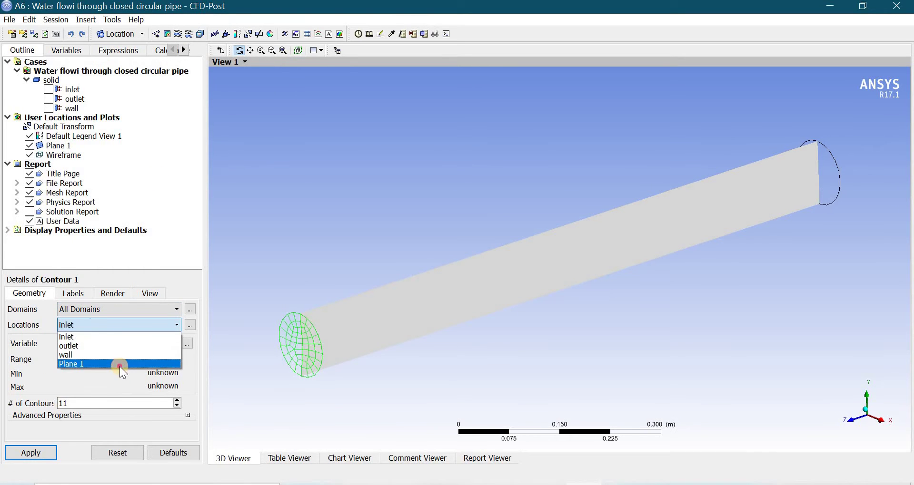
left_click(119, 364)
left_click(98, 402)
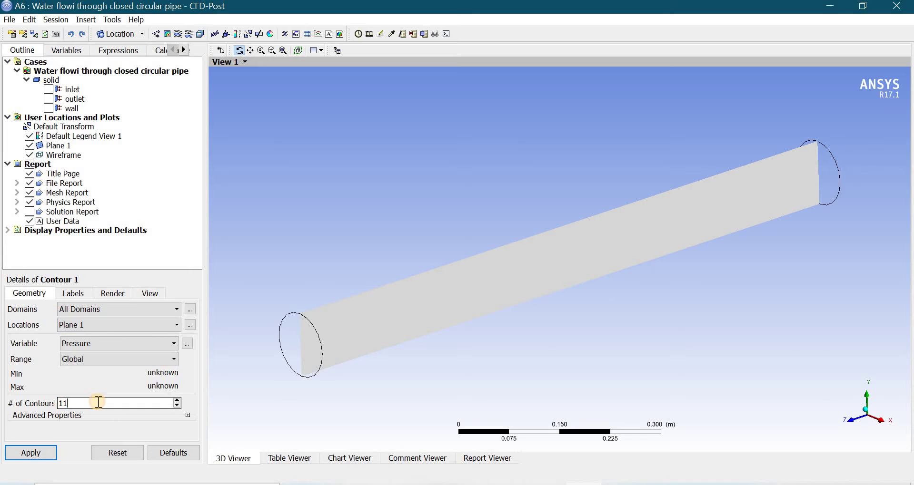
left_click(101, 340)
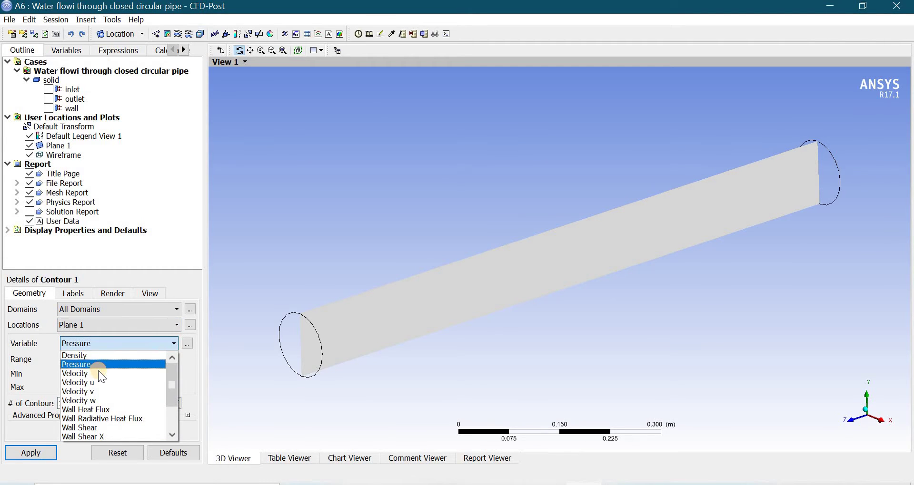
left_click(98, 373)
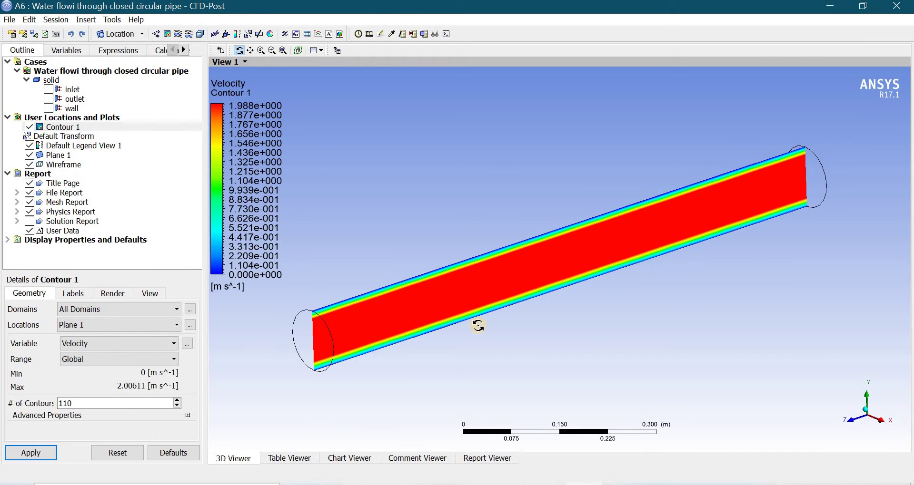
left_click_drag(466, 315, 470, 314)
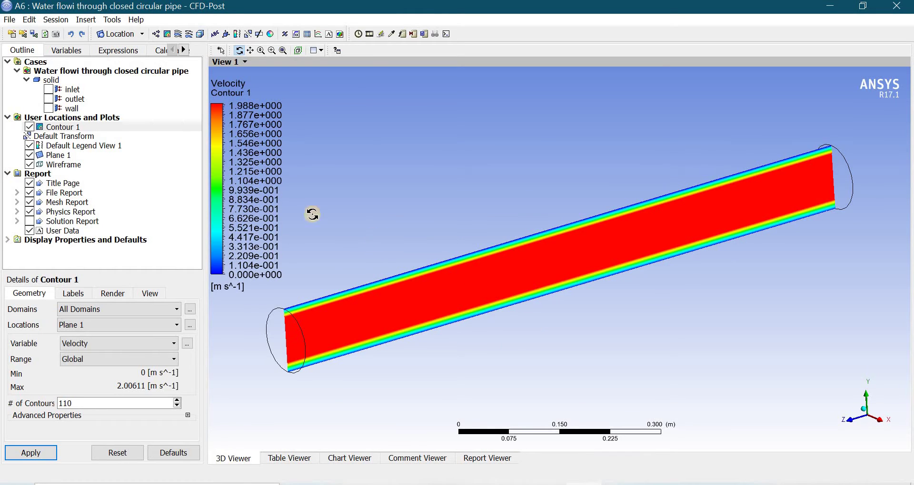
Insert a second slice plane across the pipe using the XY Plane method at Z = 0.812 m
left_click(112, 35)
left_click(127, 95)
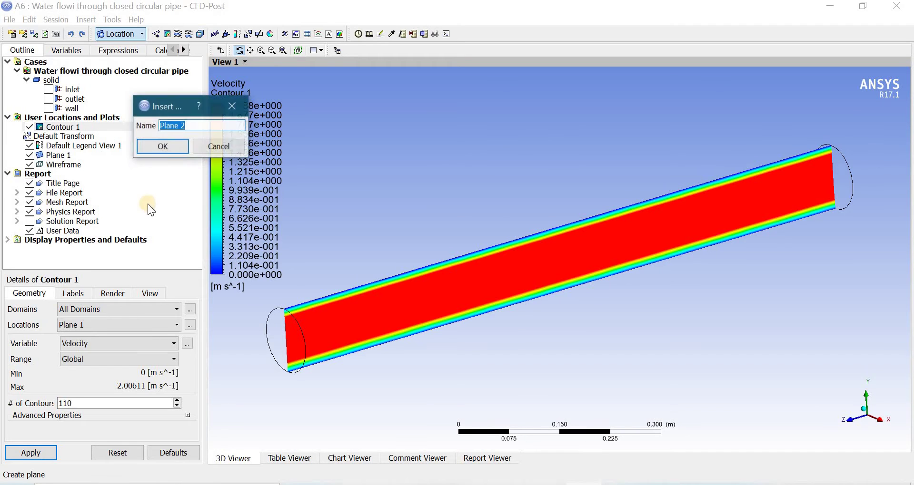
left_click(162, 147)
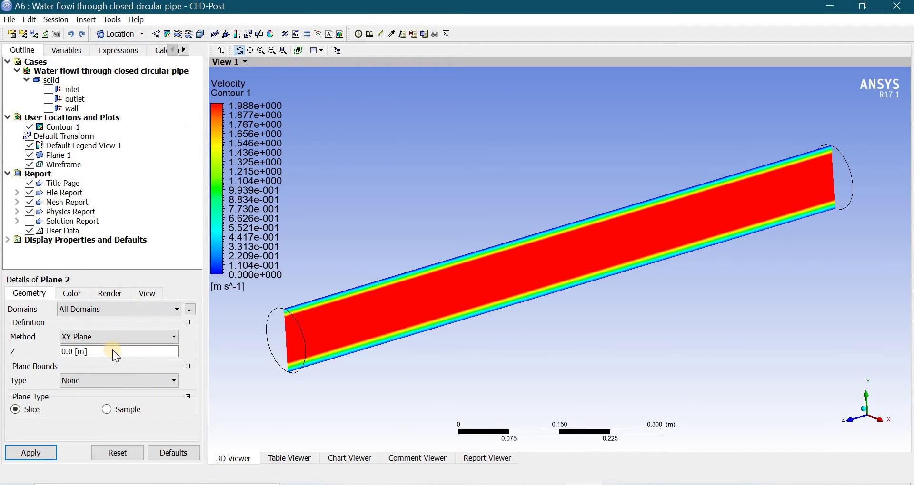
left_click(111, 352)
type("0.468")
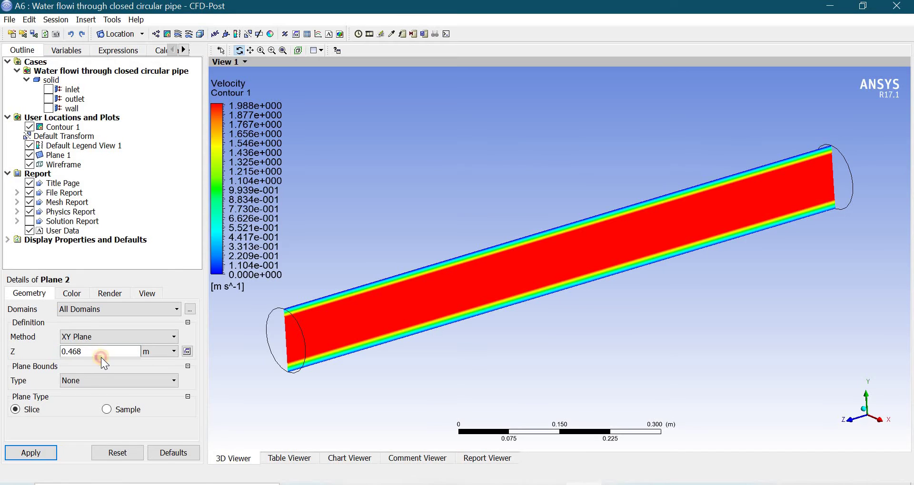
left_click_drag(101, 358, 122, 362)
left_click(33, 452)
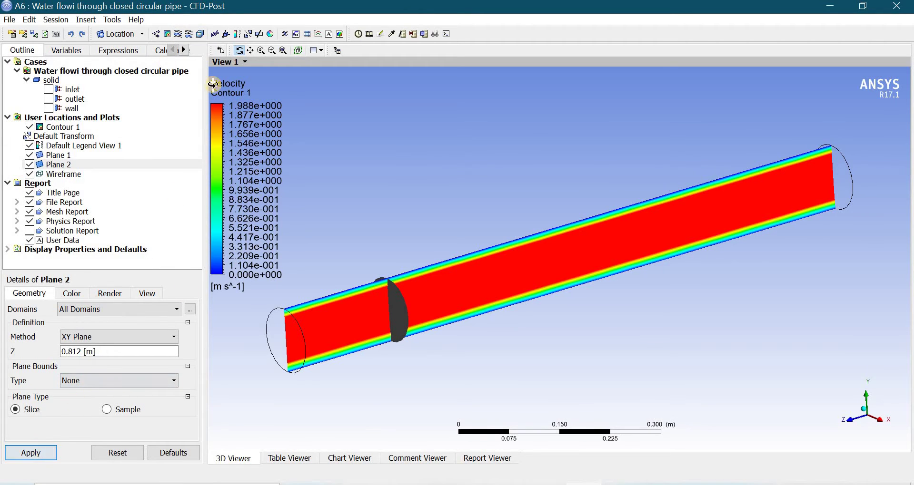
Create a second contour plot on Plane 2 showing velocity with 110 contours
left_click(166, 34)
left_click(195, 86)
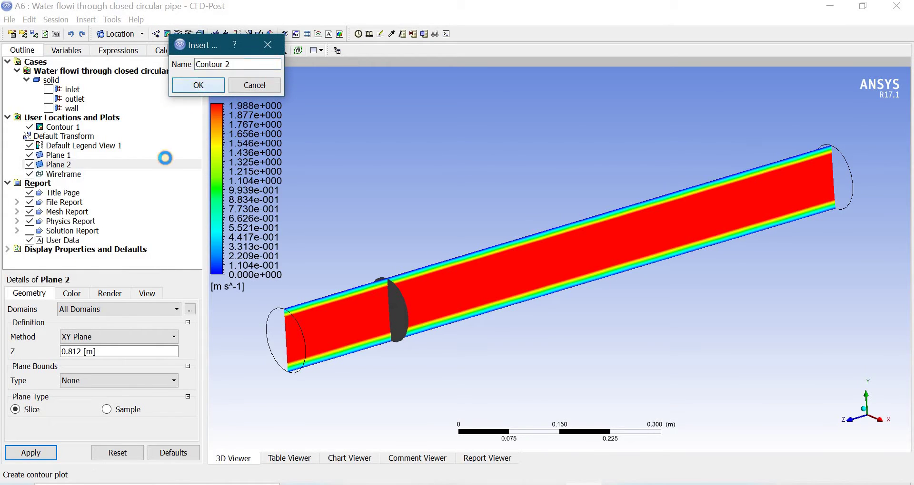
left_click(124, 330)
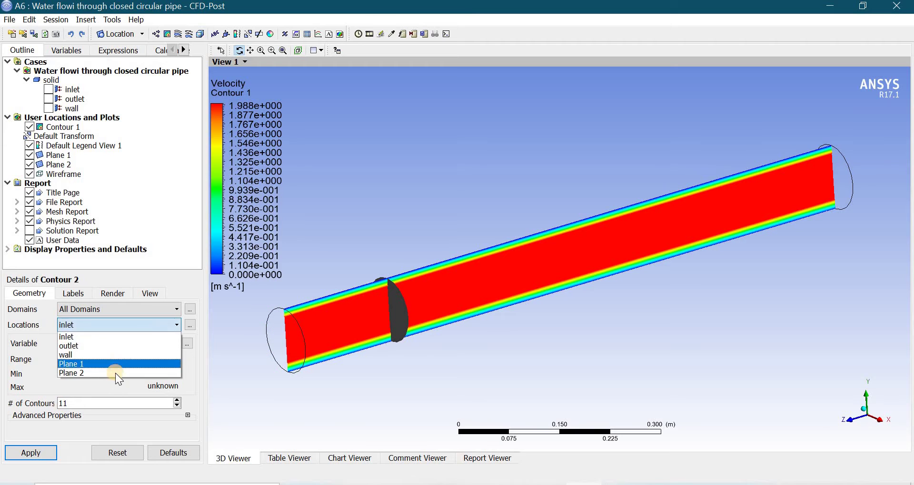
left_click(115, 374)
left_click(125, 345)
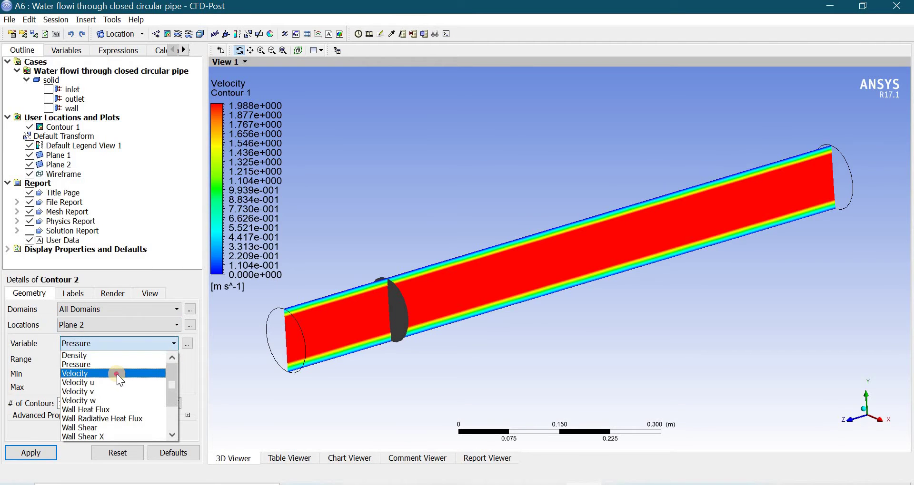
left_click(116, 374)
left_click(110, 403)
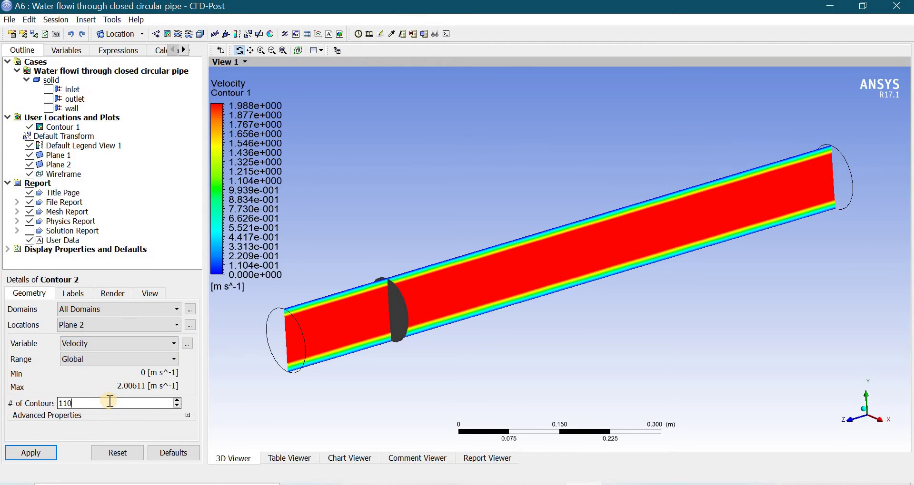
left_click(26, 453)
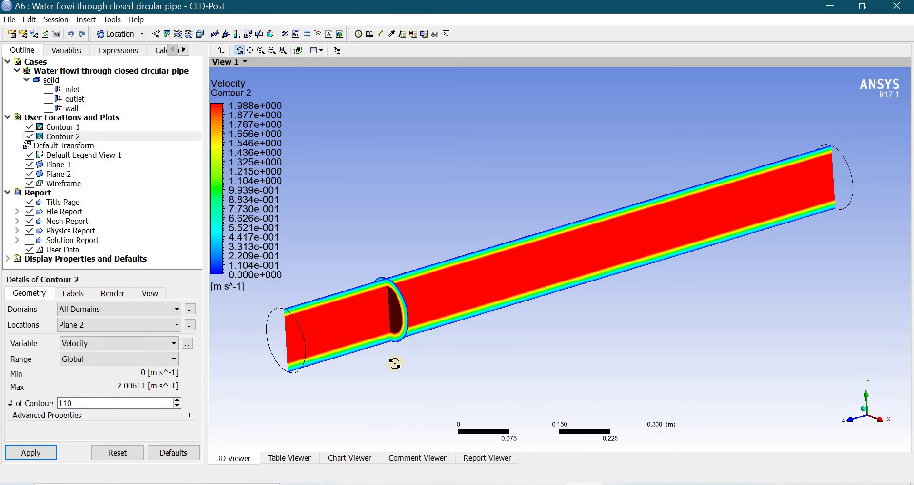
left_click_drag(405, 340, 445, 321)
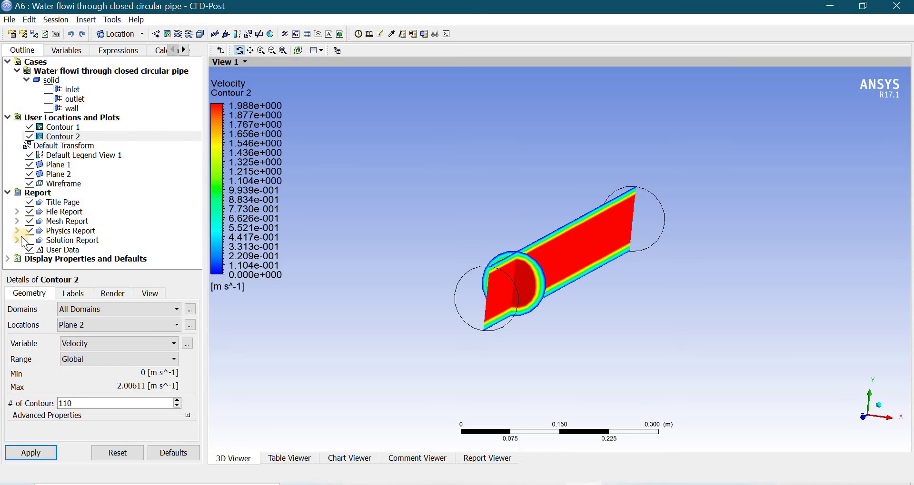
left_click(30, 136)
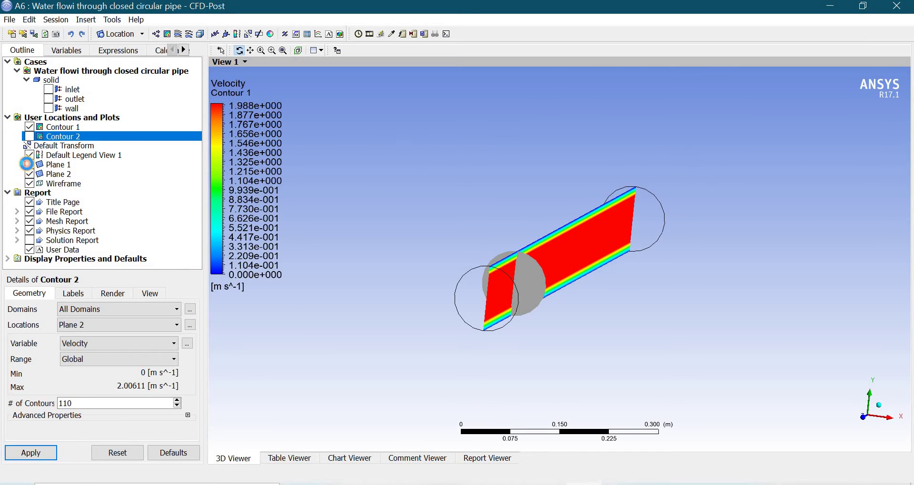
left_click(30, 129)
left_click(30, 128)
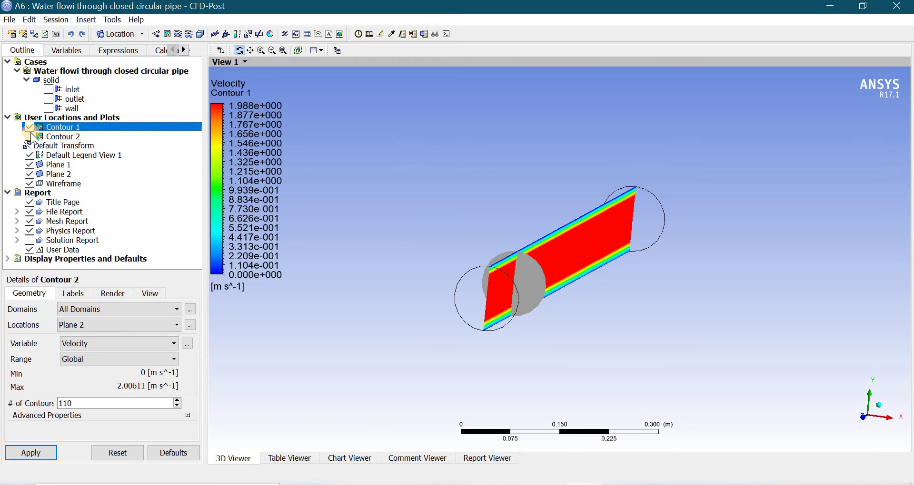
left_click(29, 136)
Hide Contour 1 and Plane 1 to view the velocity contour on the pipe's cross-section alone
left_click(30, 127)
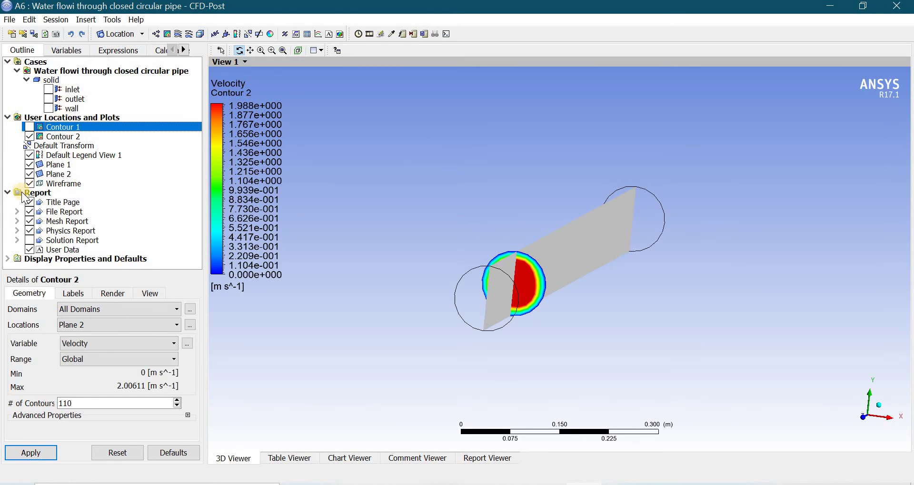
left_click(30, 165)
scroll(549, 308, "down", 1)
scroll(548, 296, "up", 6)
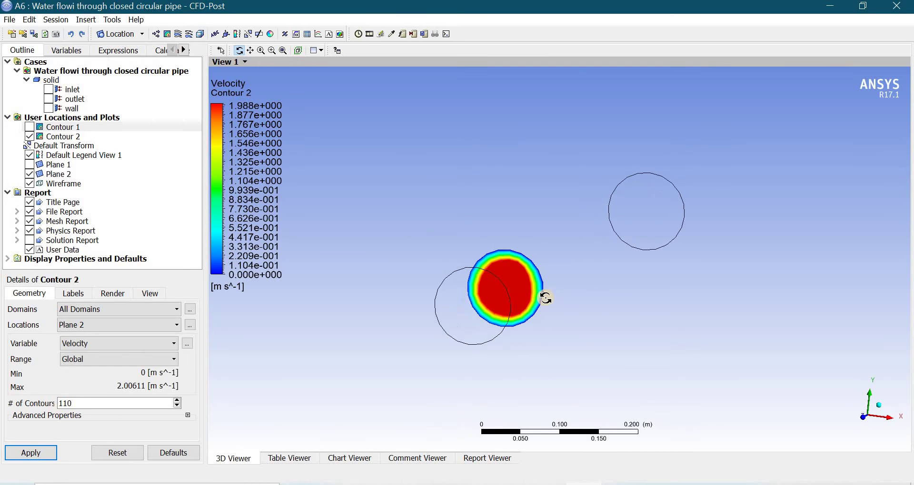
left_click_drag(508, 333, 547, 300)
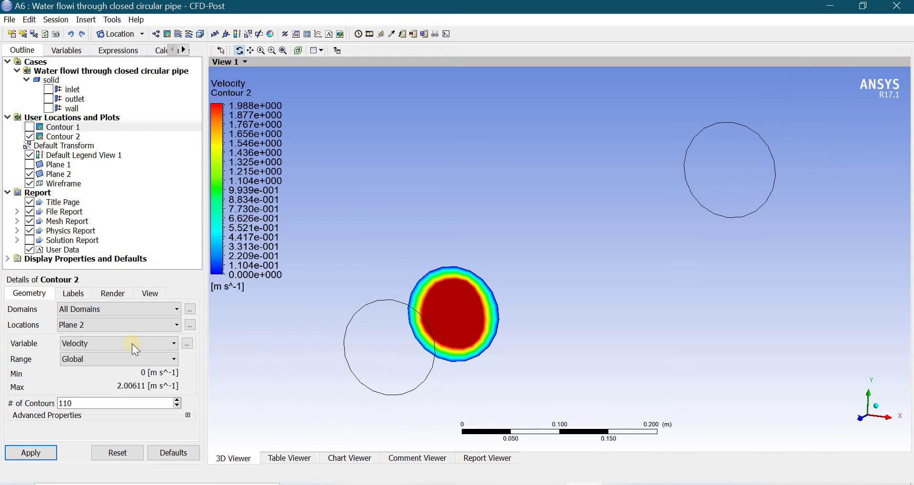
Change the variable of Contour 2 to Pressure and update the plot
left_click(114, 341)
left_click(77, 356)
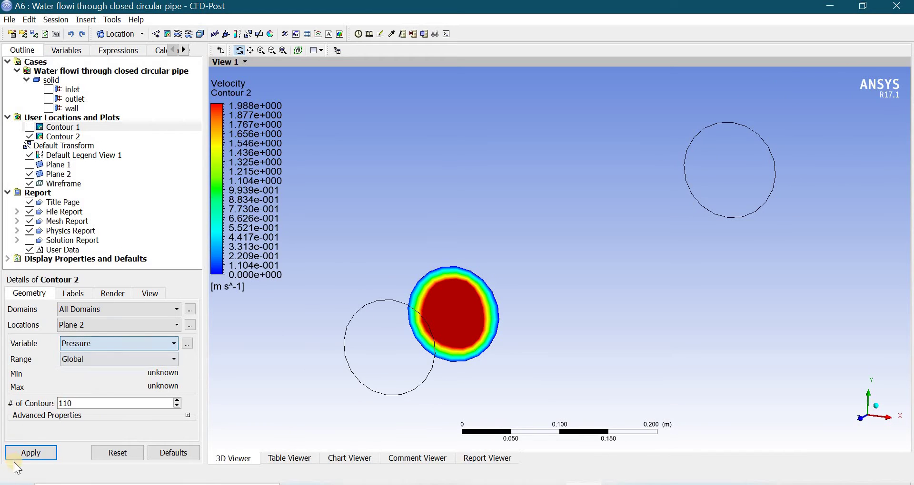
left_click(19, 454)
mouse_move(454, 316)
left_mouse_down()
mouse_move(475, 306)
mouse_move(456, 302)
left_mouse_up()
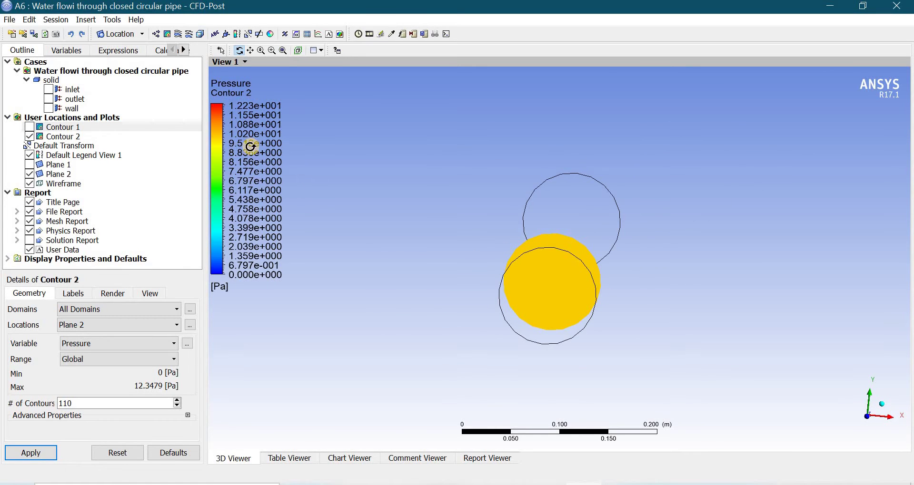
left_click_drag(537, 287, 419, 295)
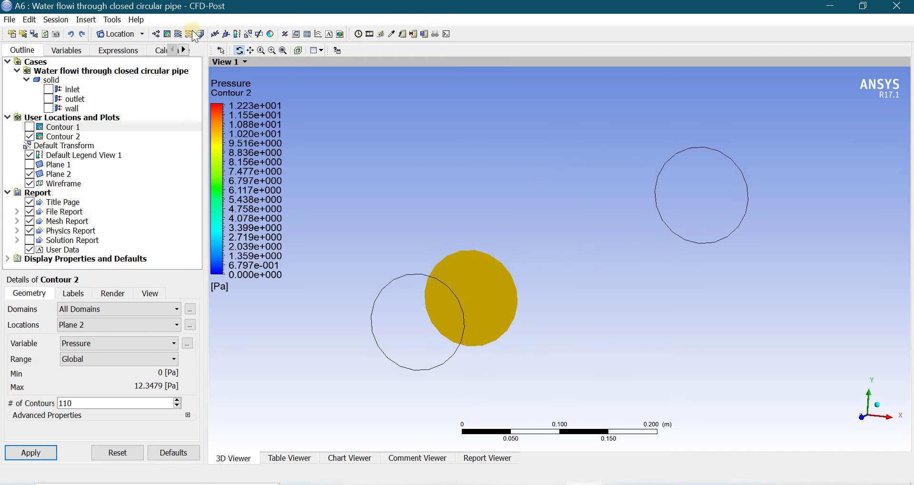
Insert a third slice plane across the pipe using the XY Plane method at Z = 0.24 m
left_click(110, 36)
left_click(126, 92)
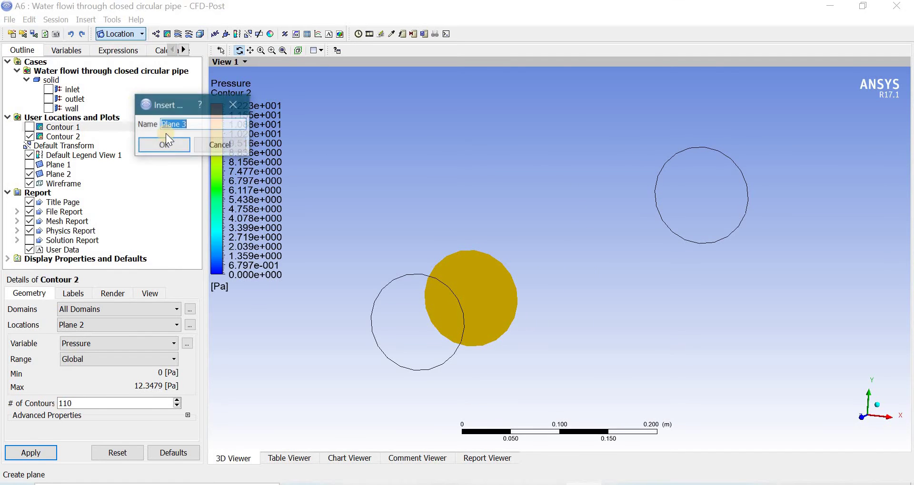
left_click(179, 149)
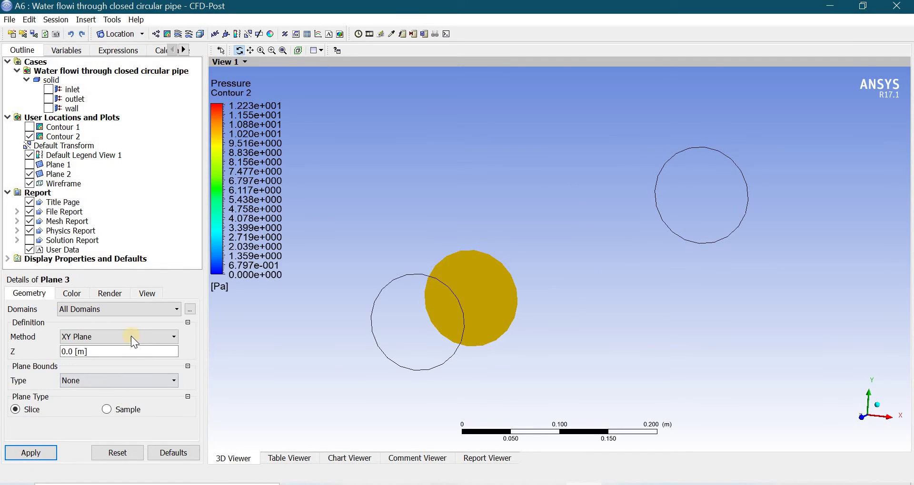
left_click(103, 356)
type("0.058")
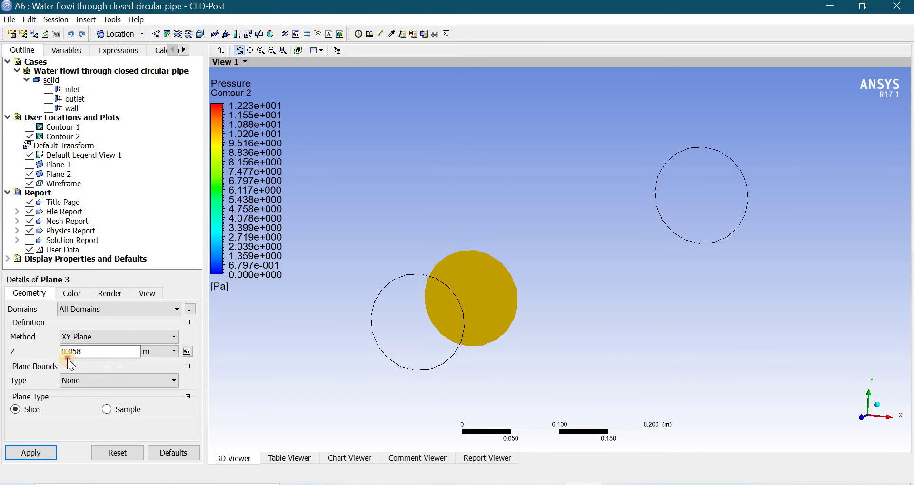
left_click_drag(72, 358, 79, 357)
left_click(25, 458)
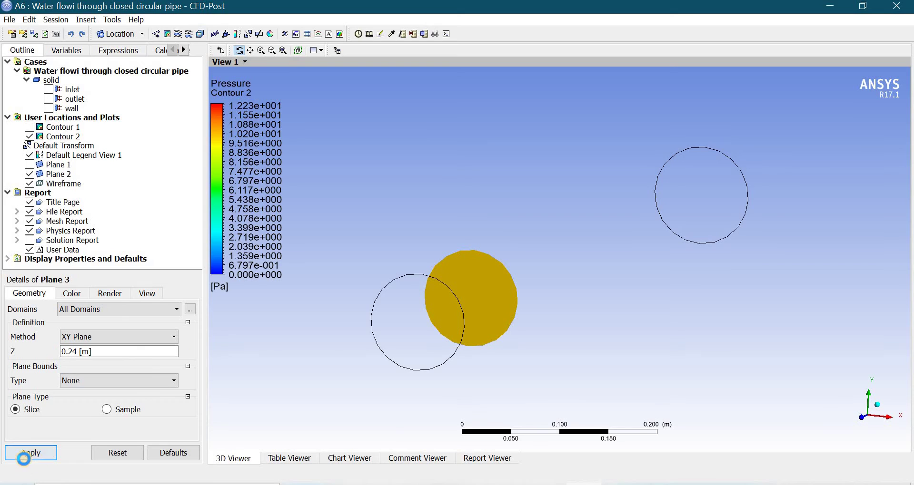
Create a third contour plot on Plane 3 showing velocity with 110 contours
left_click(168, 35)
left_click(200, 88)
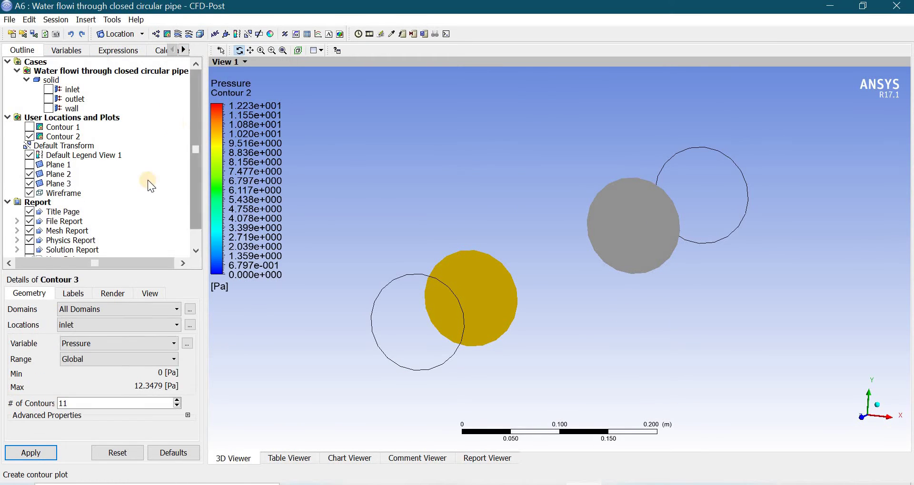
left_click(99, 327)
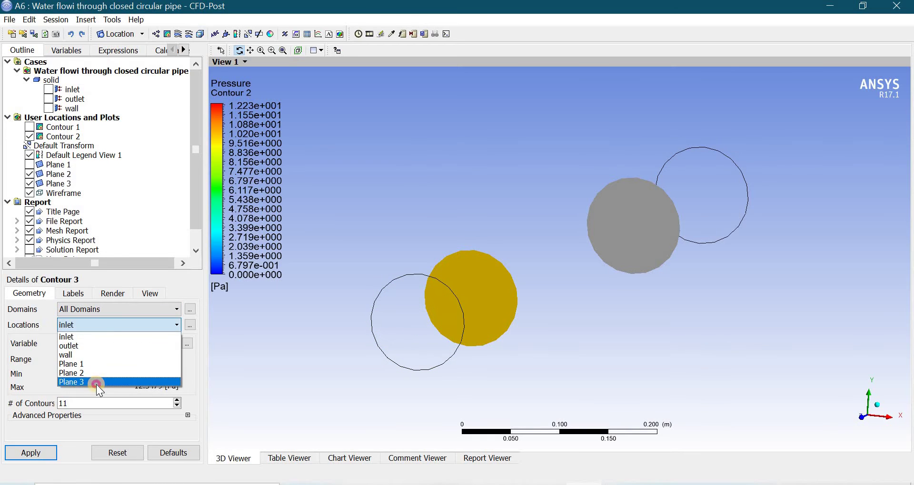
left_click(96, 384)
left_click(119, 344)
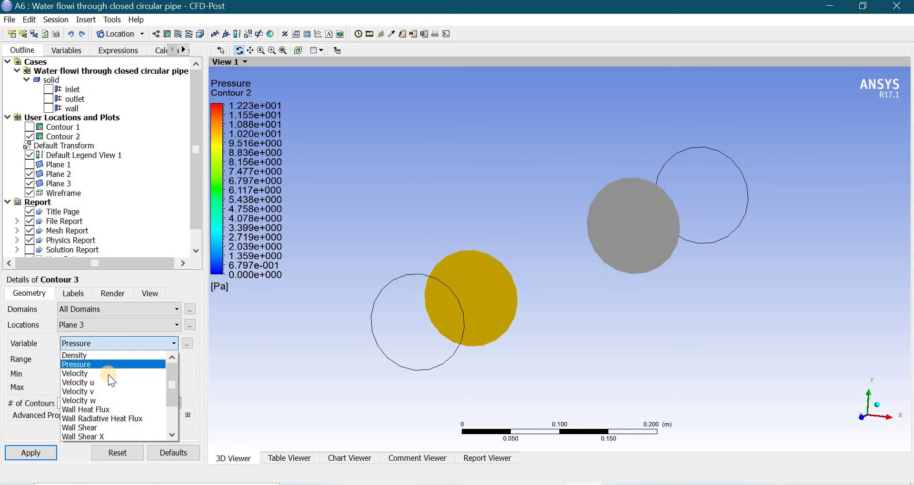
left_click(108, 373)
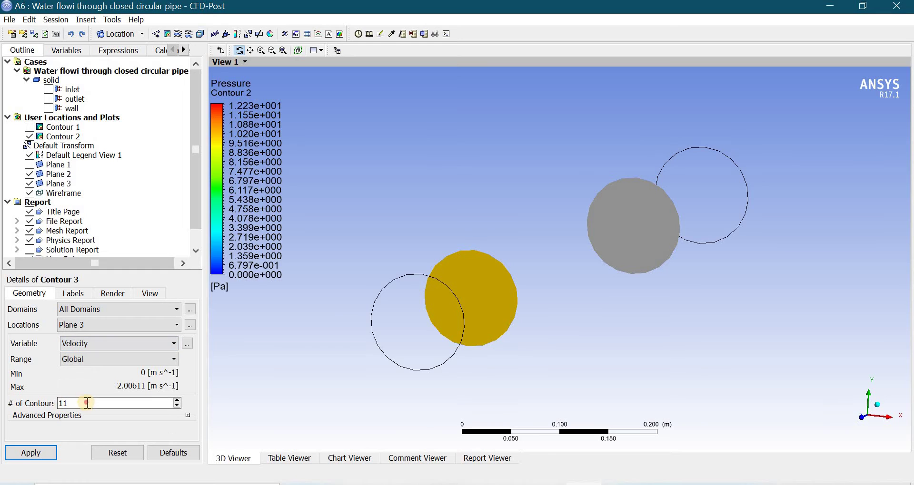
left_click(88, 403)
left_click(52, 457)
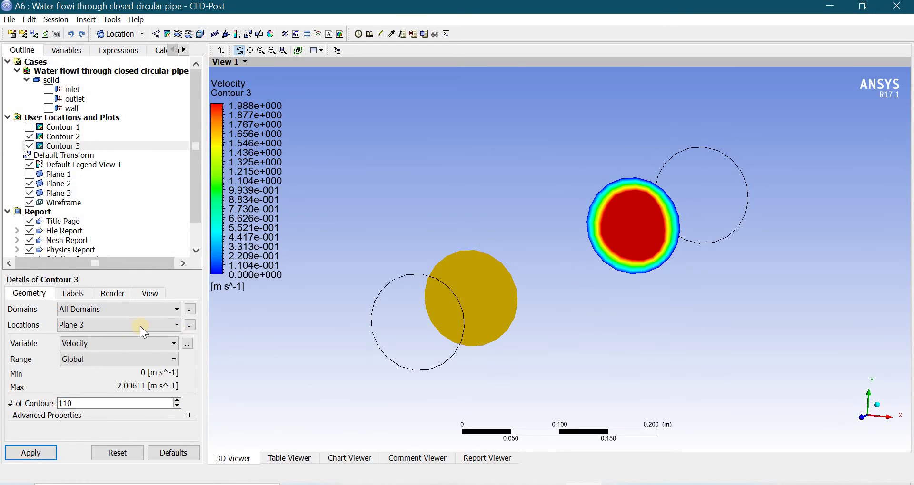
Change the variable of Contour 3 to Pressure and view the updated plot on both cross-sections
left_click(119, 344)
left_click(110, 365)
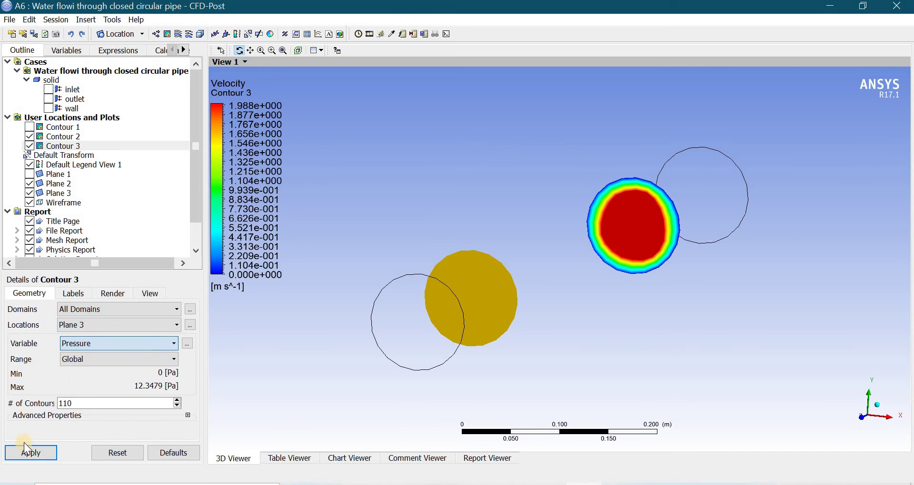
left_click(27, 449)
mouse_move(638, 266)
left_mouse_down()
mouse_move(655, 267)
mouse_move(641, 273)
mouse_move(644, 265)
left_mouse_up()
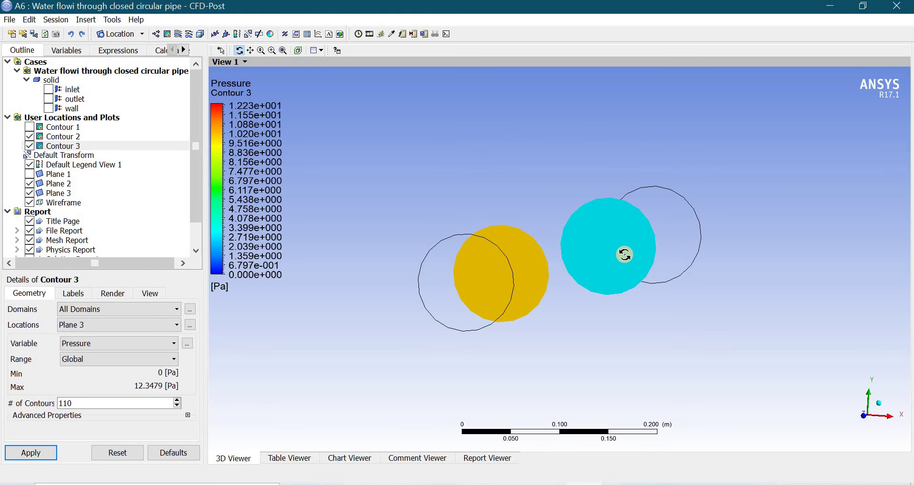
mouse_move(626, 253)
left_mouse_down()
mouse_move(606, 261)
mouse_move(625, 264)
mouse_move(616, 262)
left_mouse_up()
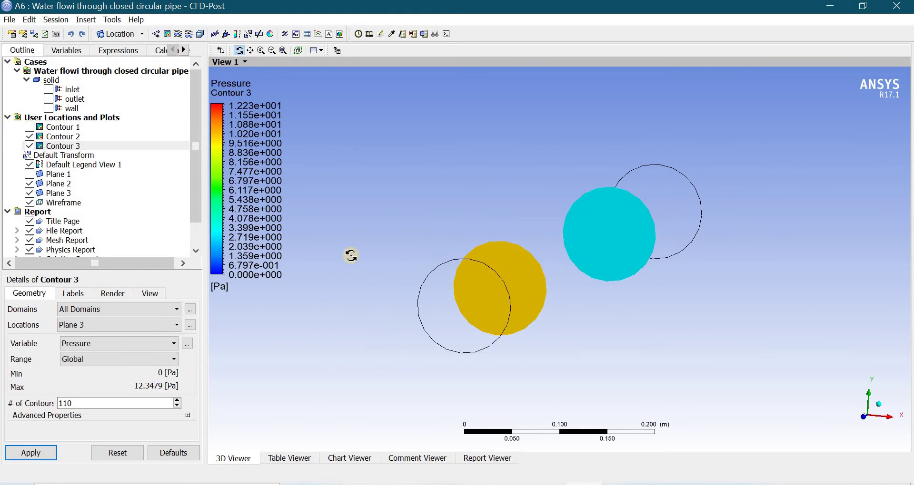
Show the lengthwise Contour 1 together with the cross-section contours and hide Plane 2 and Plane 3
left_click(29, 125)
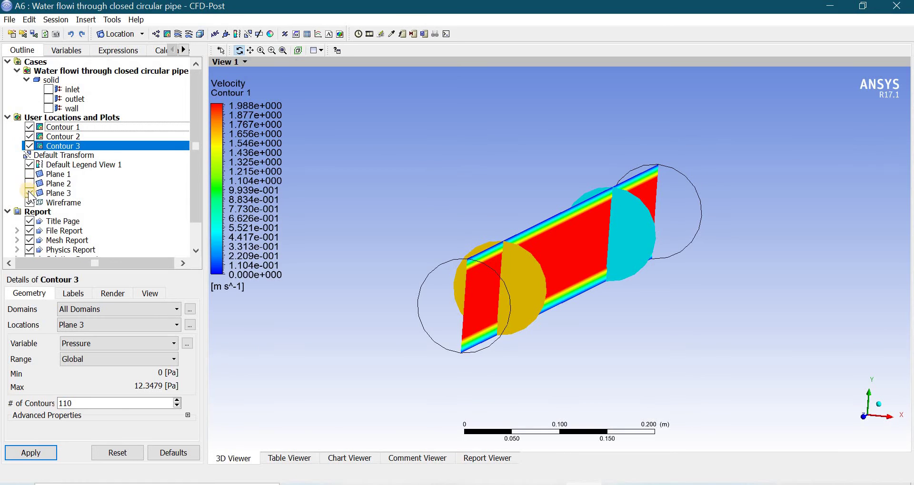
left_click(29, 194)
left_click_drag(490, 222, 400, 7)
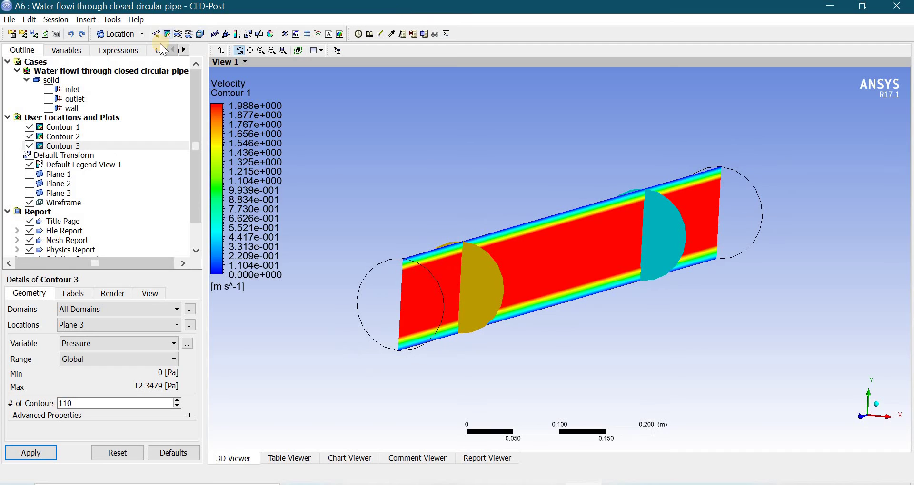
Insert a 3D streamline plot of velocity starting from the inlet with 100 equally spaced points
left_click(178, 36)
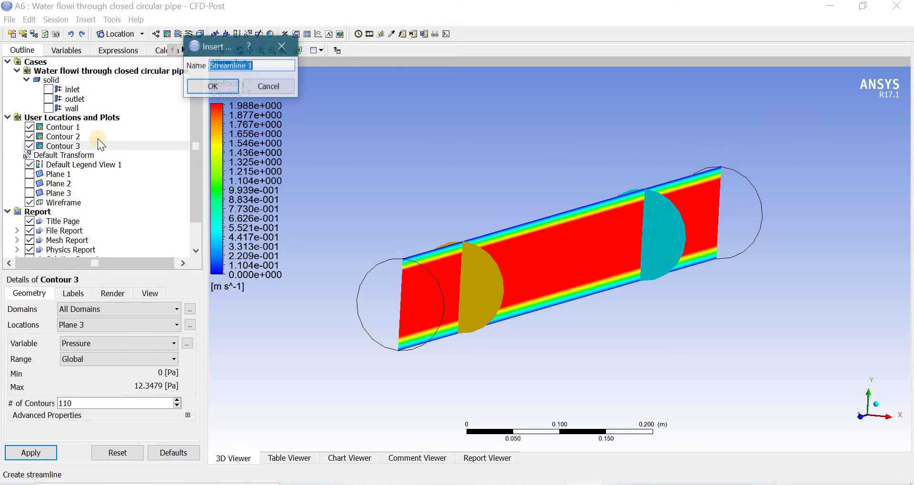
left_click(199, 90)
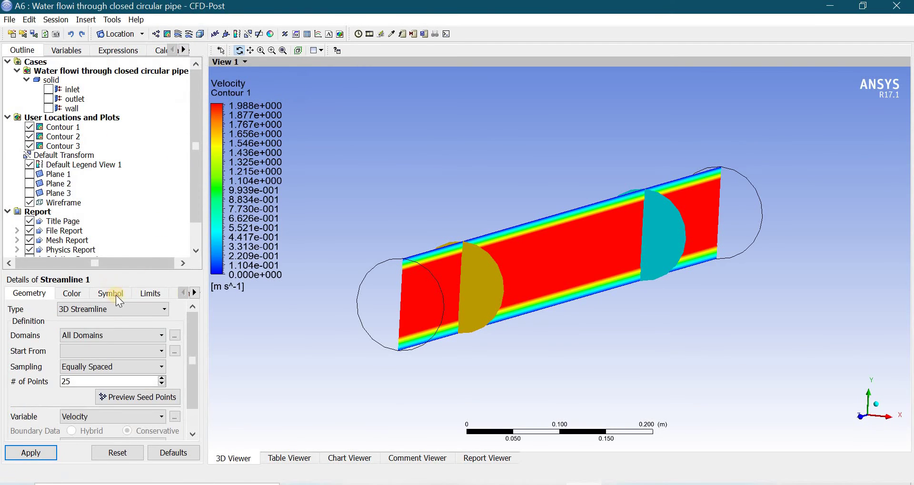
left_click(98, 350)
left_click(96, 364)
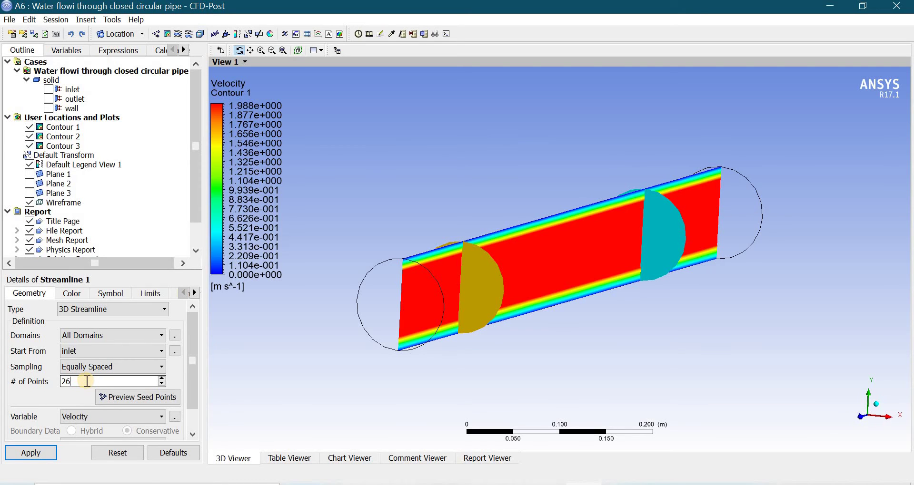
left_click(31, 453)
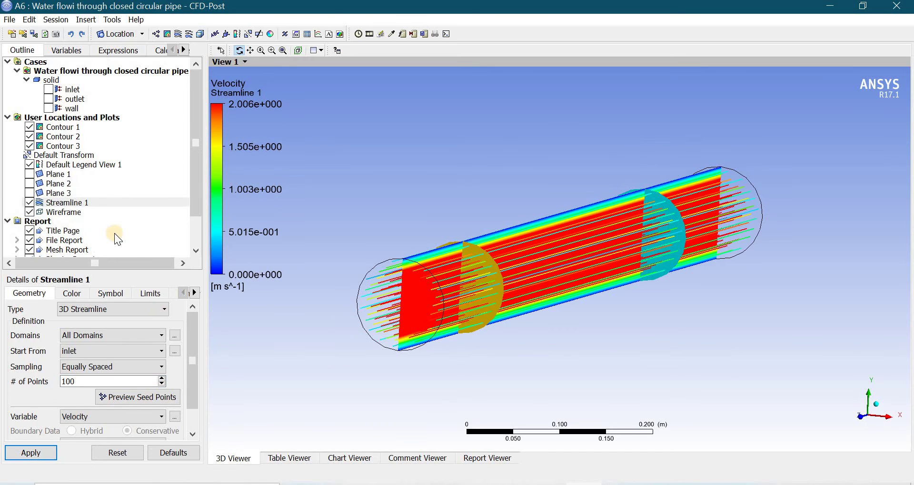
Hide Contour 1, Contour 2 and Contour 3 to view the velocity streamlines alone
left_click(28, 146)
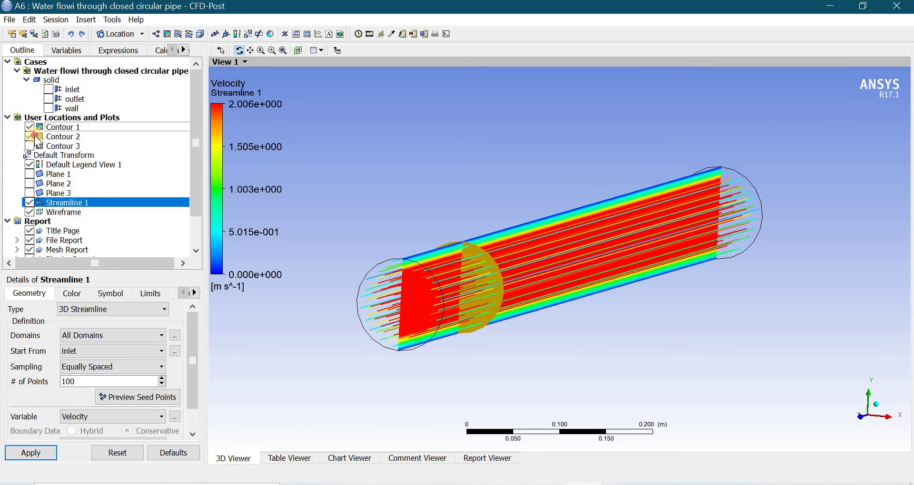
left_click(28, 137)
left_click(28, 127)
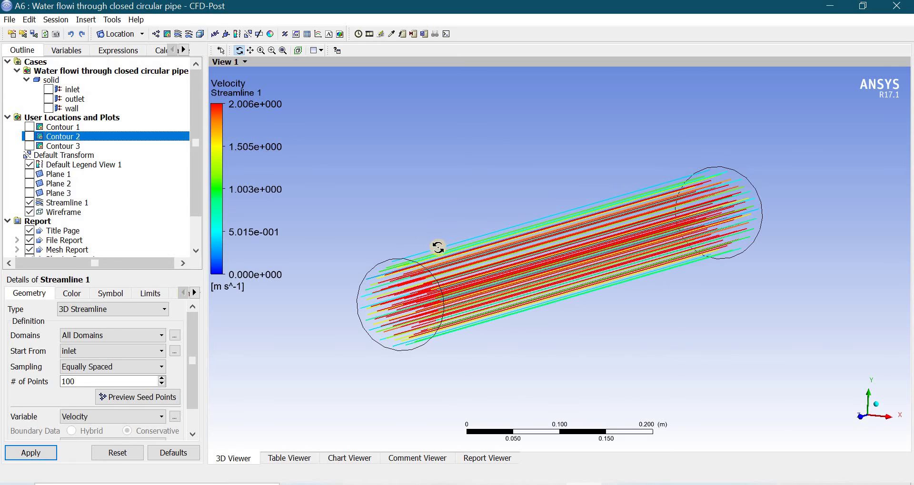
left_click_drag(434, 246, 432, 249)
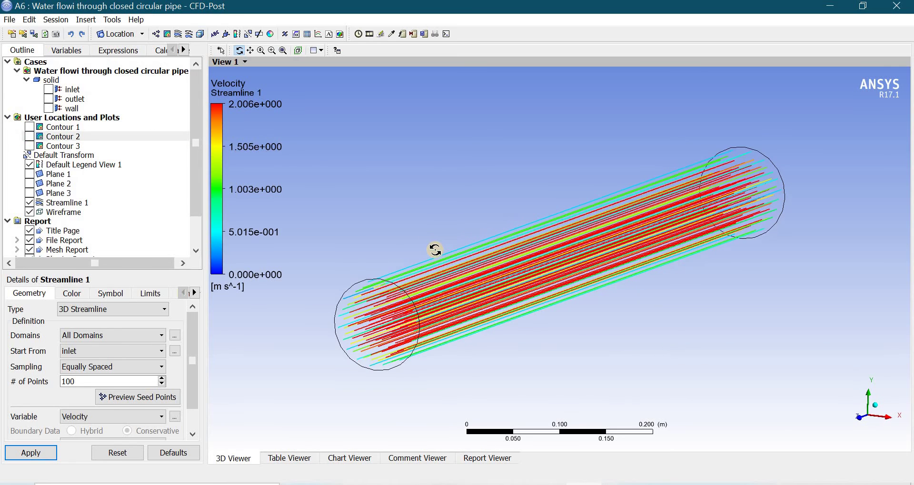
Play a Quick Animation of Streamline 1 with the speed set close to Slow
left_click(368, 33)
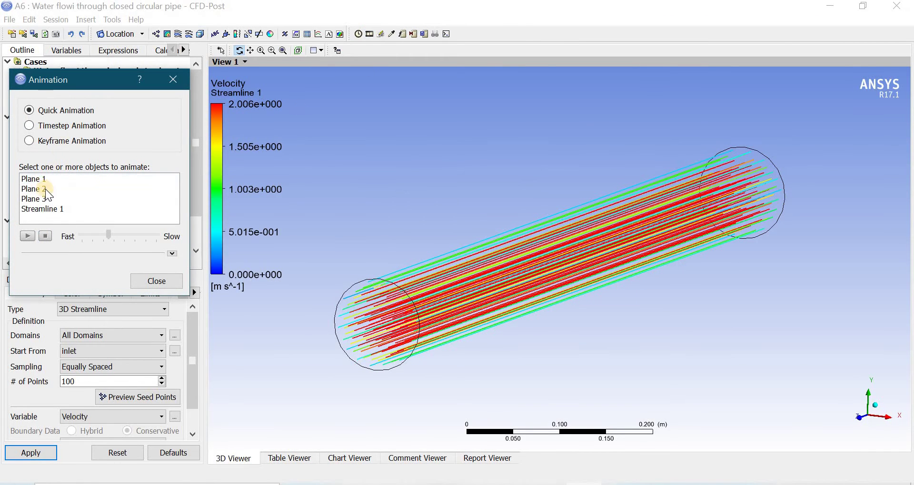
left_click(48, 208)
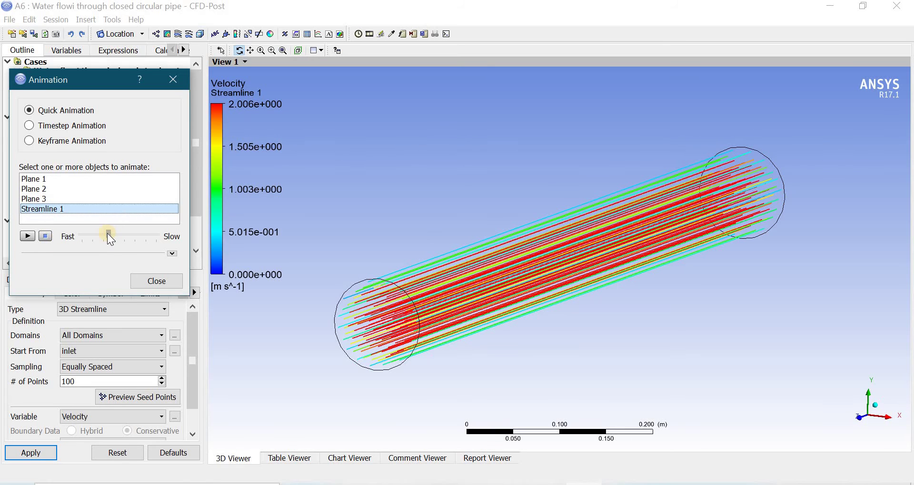
left_click_drag(109, 238, 150, 236)
left_click(39, 235)
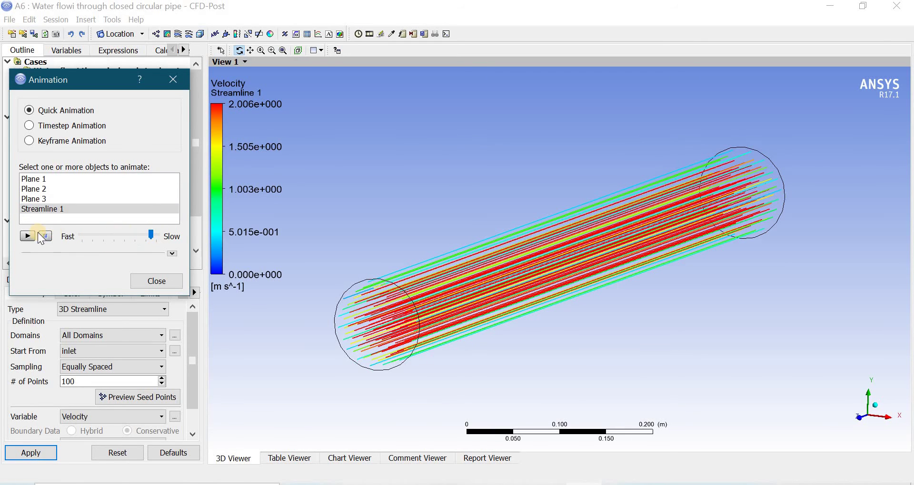
left_click(31, 236)
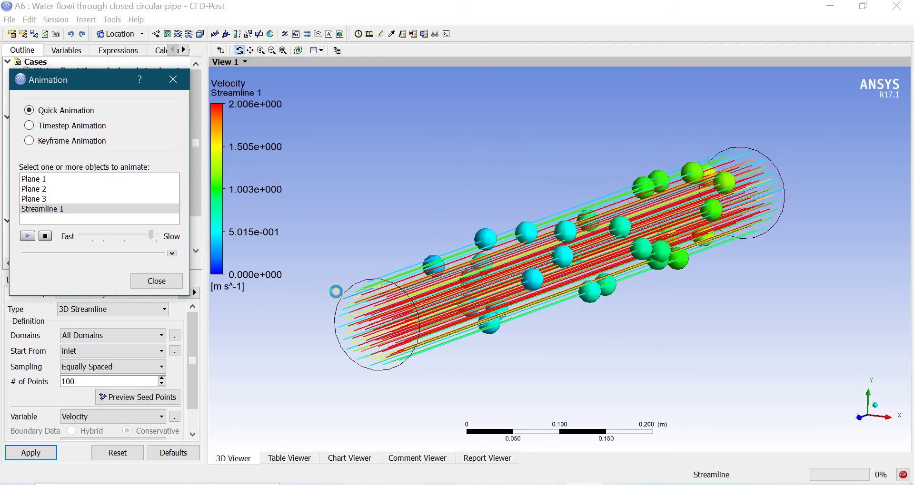
Examine the animated streamline particles from the pipe's end and side, stop the animation and close its settings
left_click(421, 328)
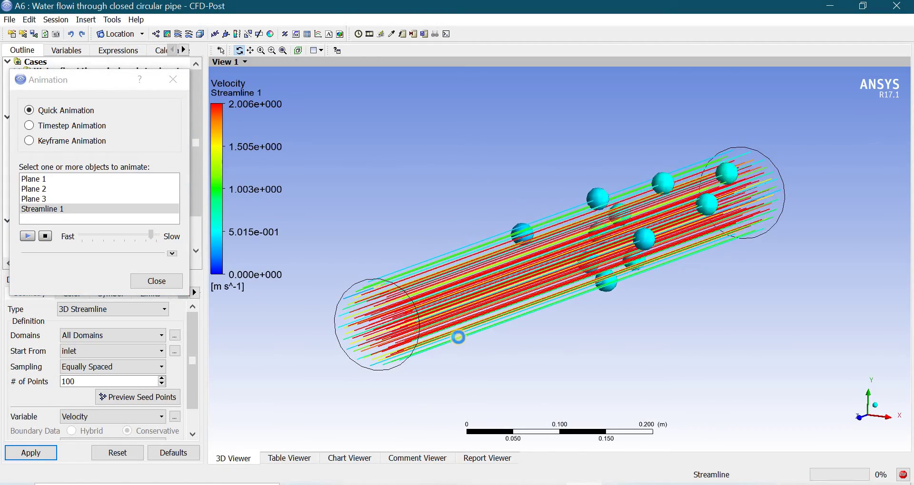
left_click_drag(458, 338, 480, 329)
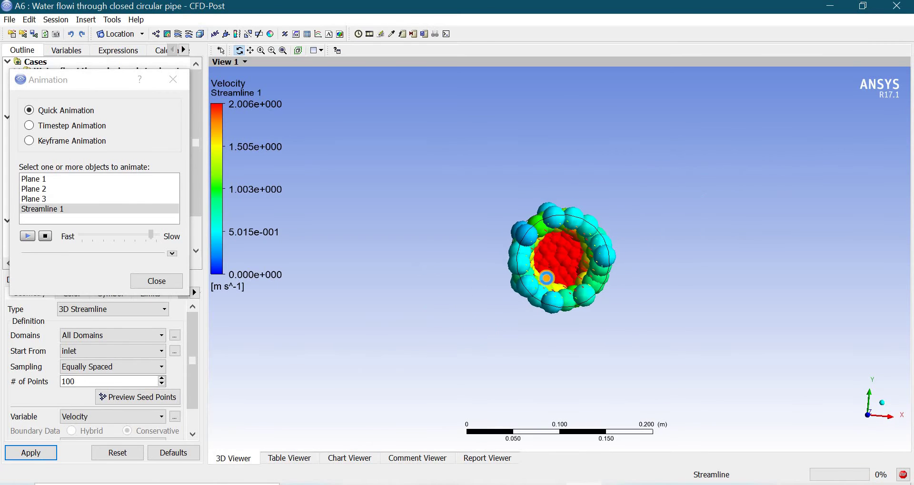
scroll(565, 276, "down", 1)
scroll(567, 275, "up", 5)
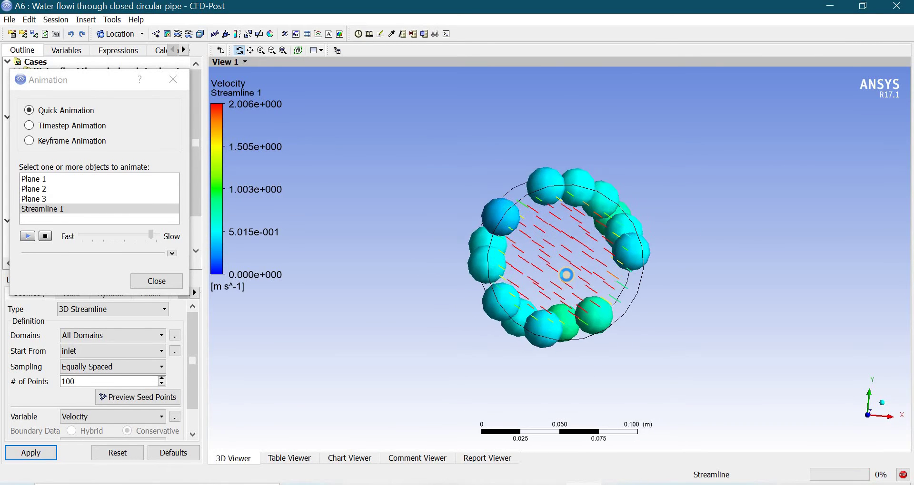
scroll(566, 276, "up", 2)
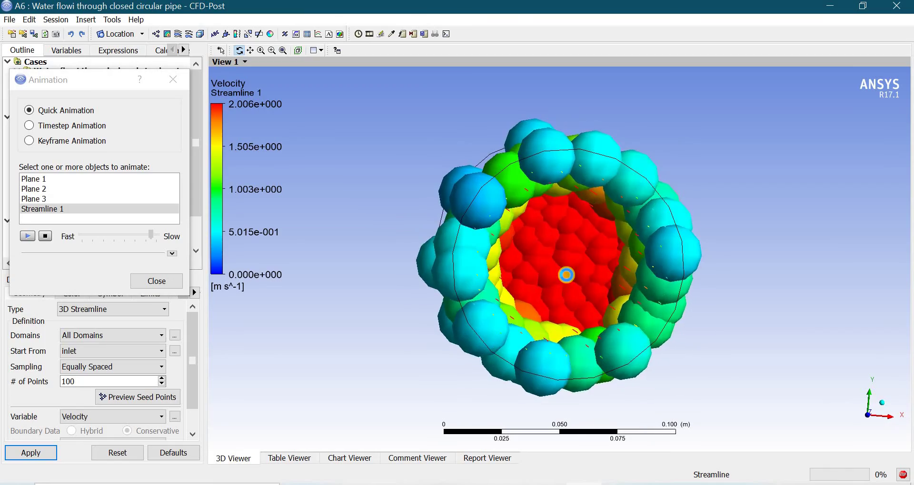
left_click_drag(566, 275, 544, 278)
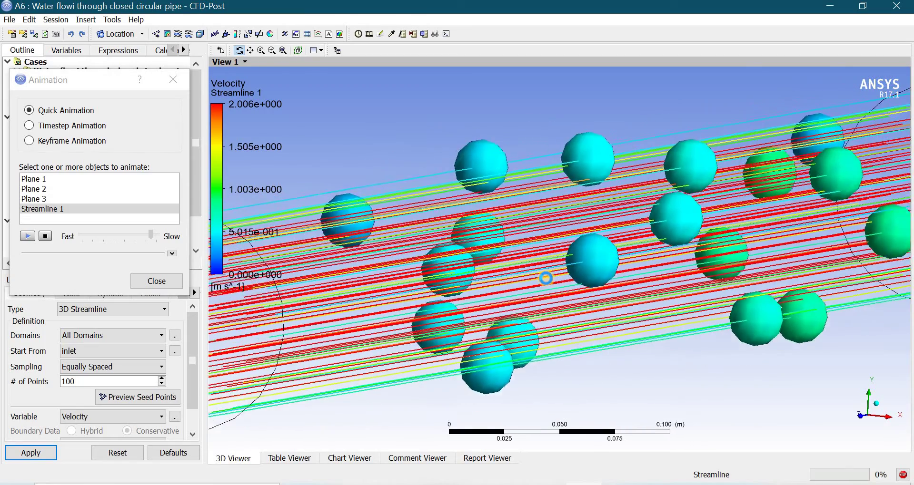
scroll(544, 274, "down", 5)
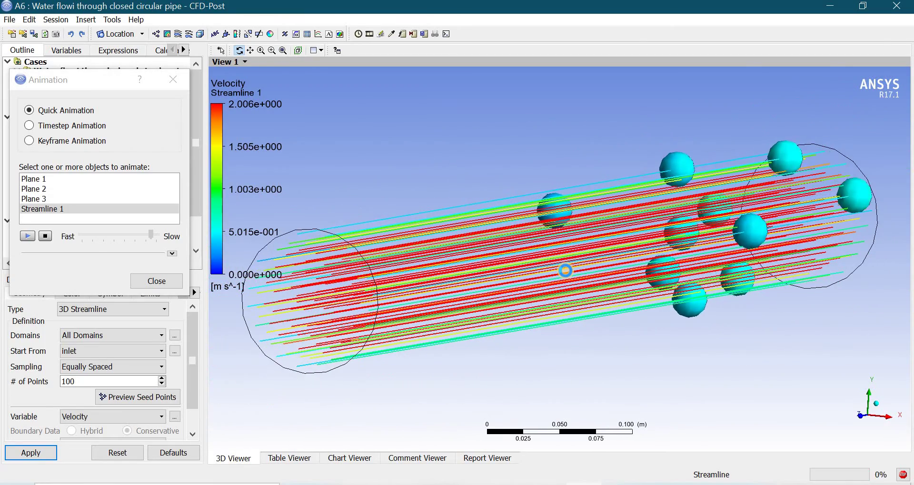
left_click_drag(819, 210, 676, 280)
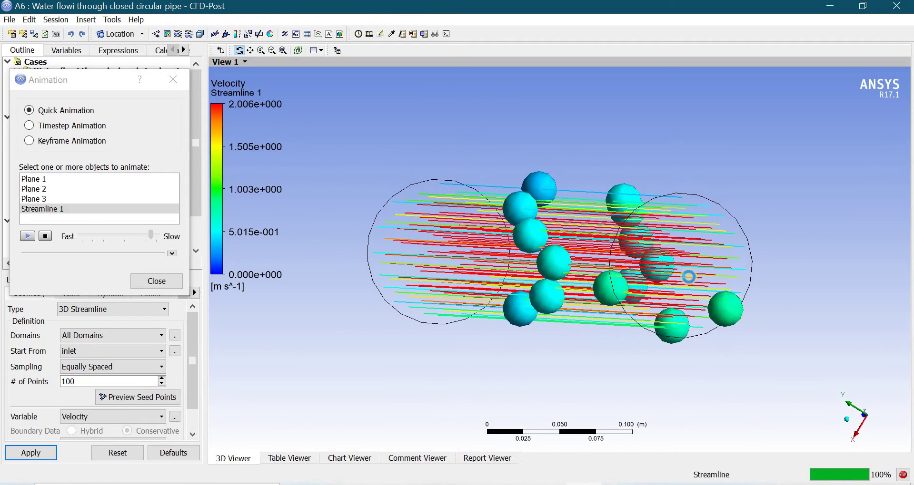
left_click_drag(688, 277, 700, 277)
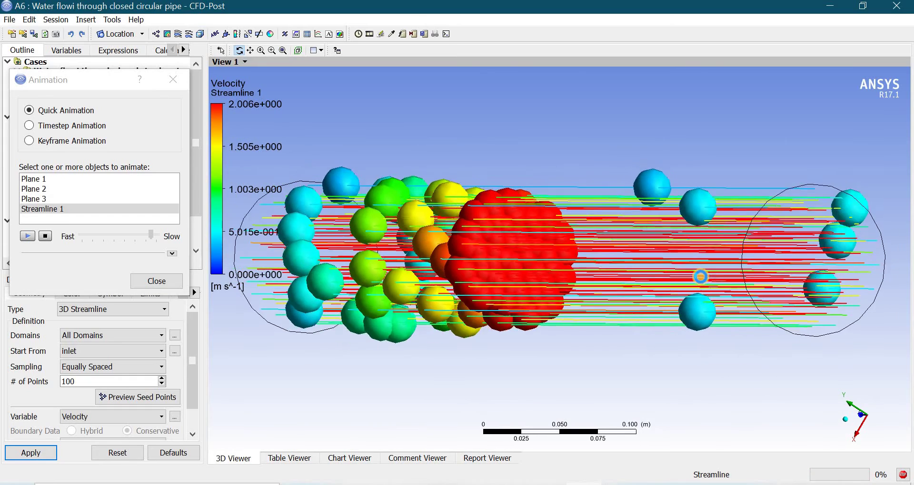
scroll(700, 277, "down", 2)
left_click(44, 235)
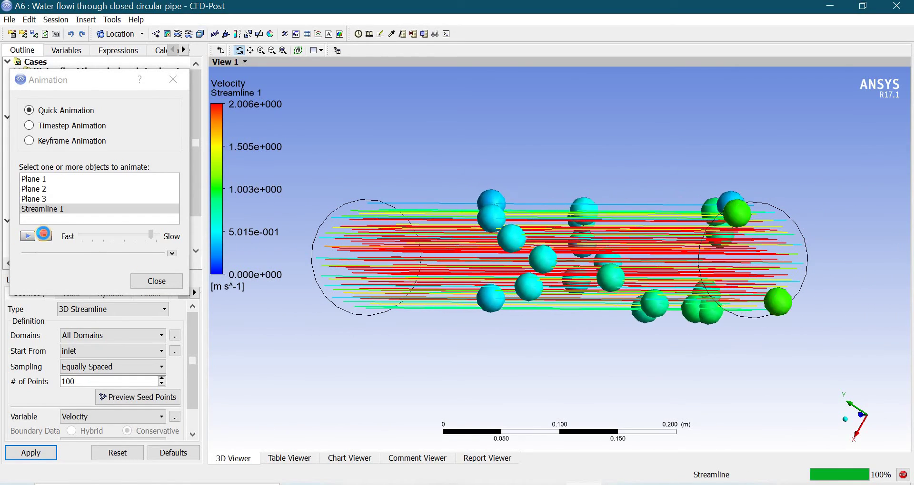
left_click(154, 282)
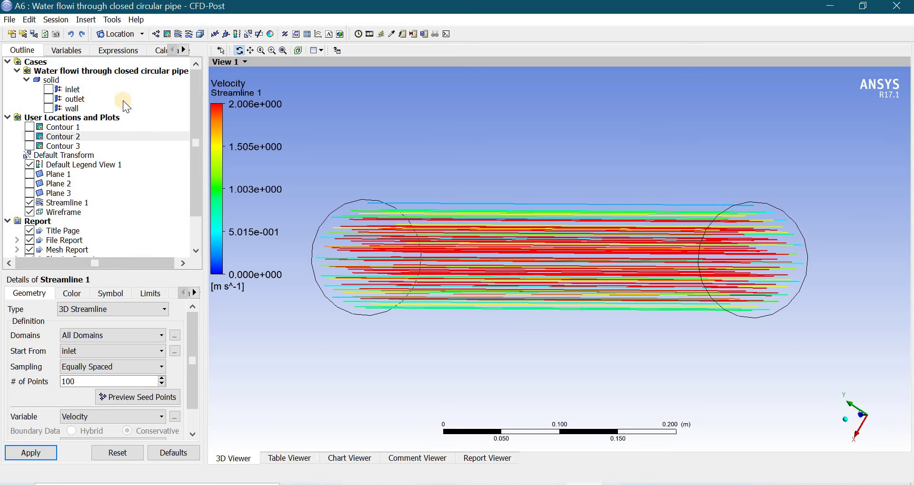
Calculate the area average (areaAve) of Pressure on Plane 1 with the Function Calculator
left_click(159, 51)
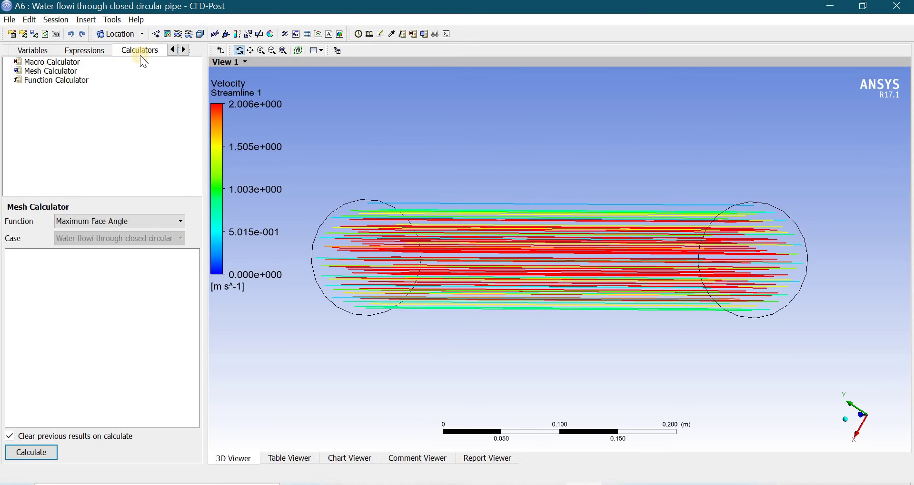
left_click(50, 83)
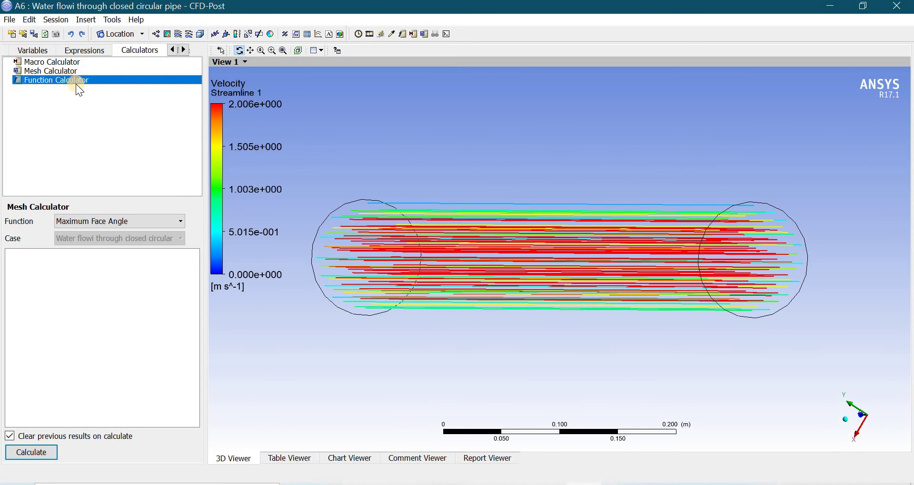
double_click(76, 83)
left_click(96, 230)
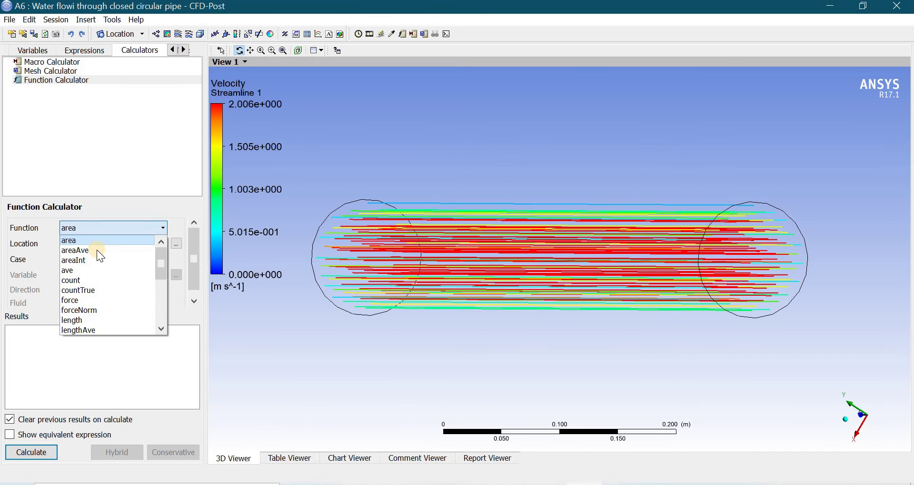
left_click(96, 250)
left_click(101, 244)
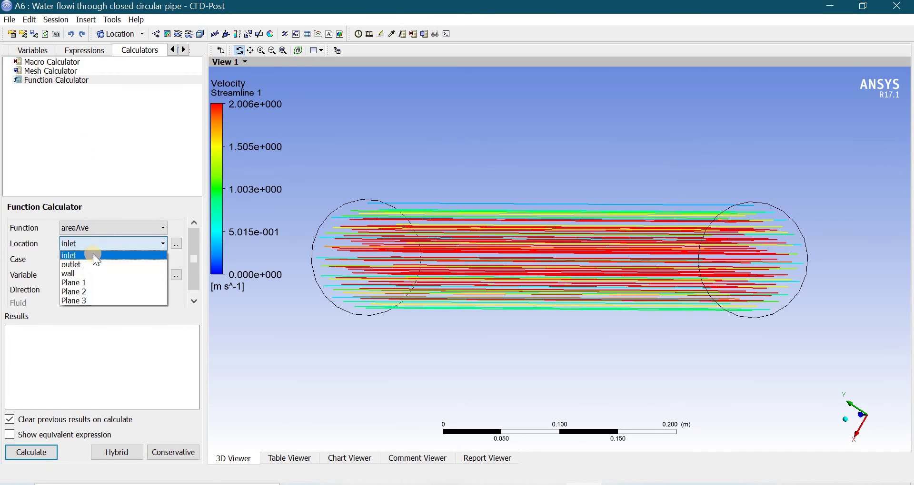
left_click(90, 282)
left_click(48, 451)
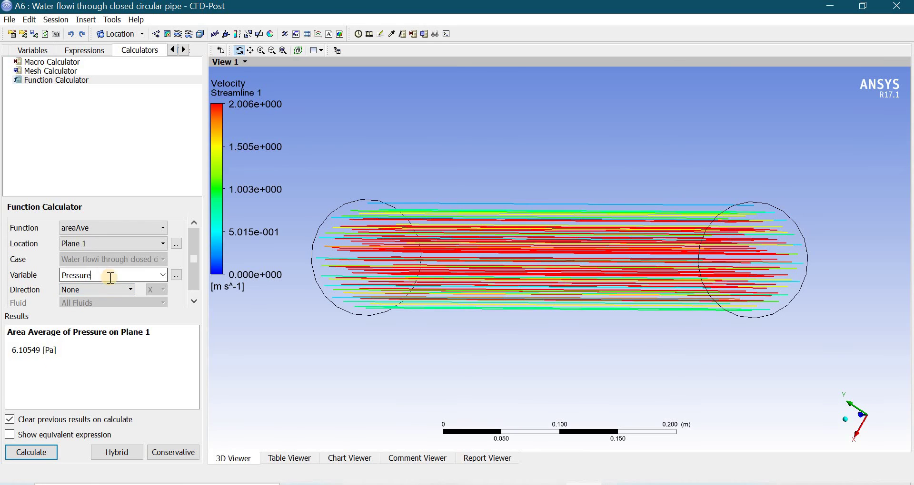
Calculate the area average of Pressure on Plane 2 and on Plane 3 with the same function
left_click(140, 242)
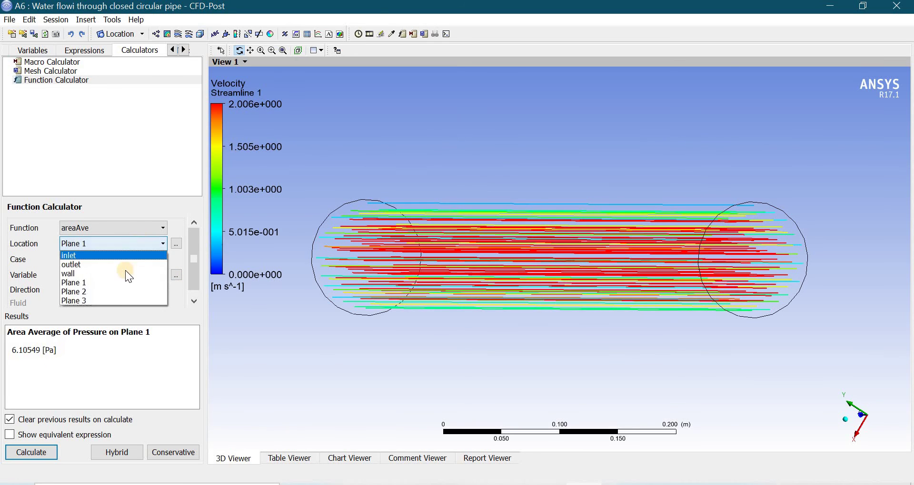
left_click(115, 295)
left_click(37, 450)
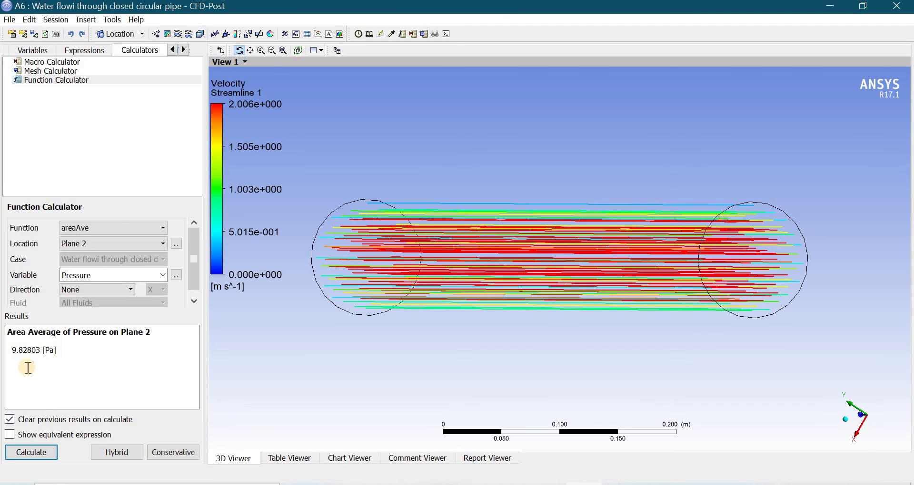
left_click(136, 243)
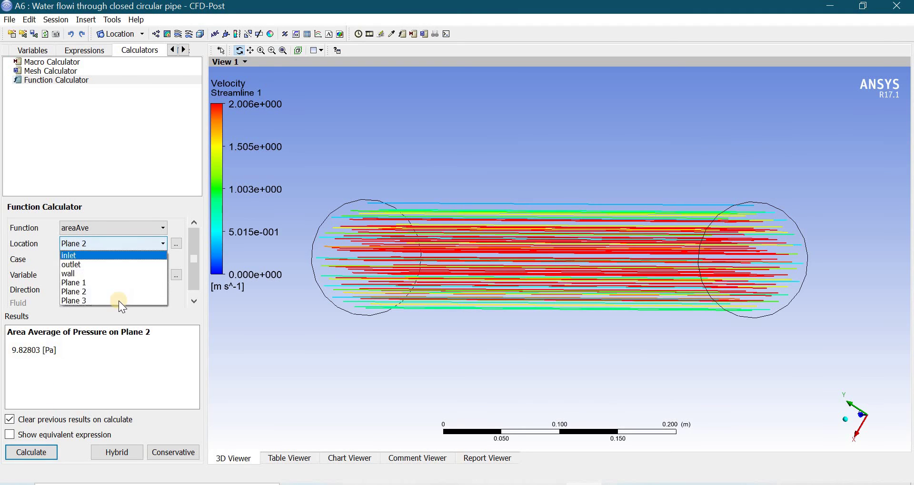
left_click(118, 302)
left_click(32, 451)
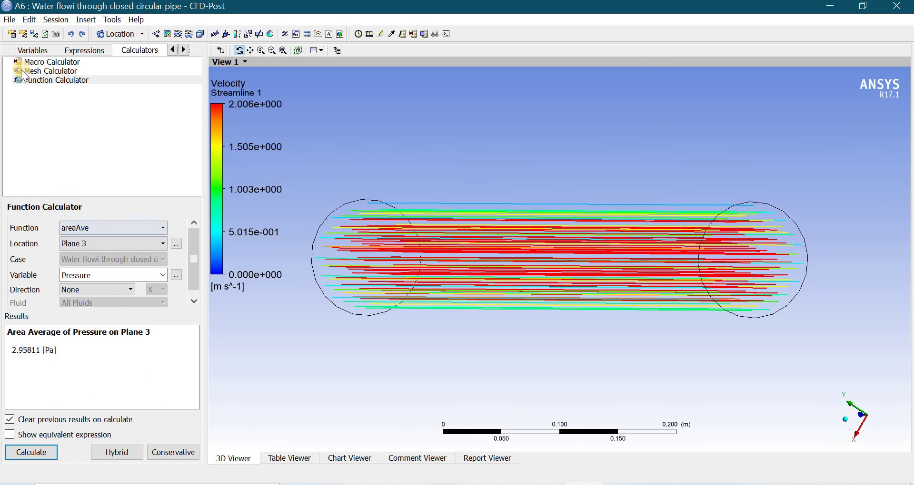
Return to the outline of cases and plots and save the project
left_click(24, 49)
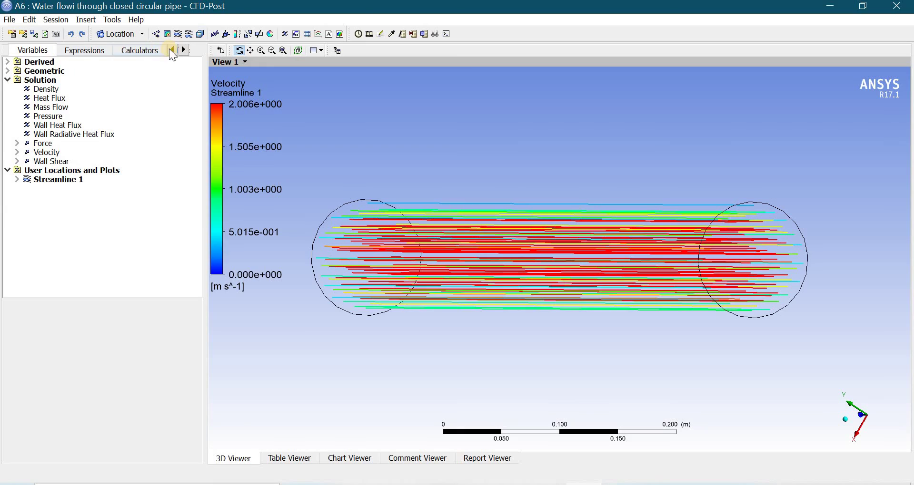
left_click(170, 50)
left_click(32, 50)
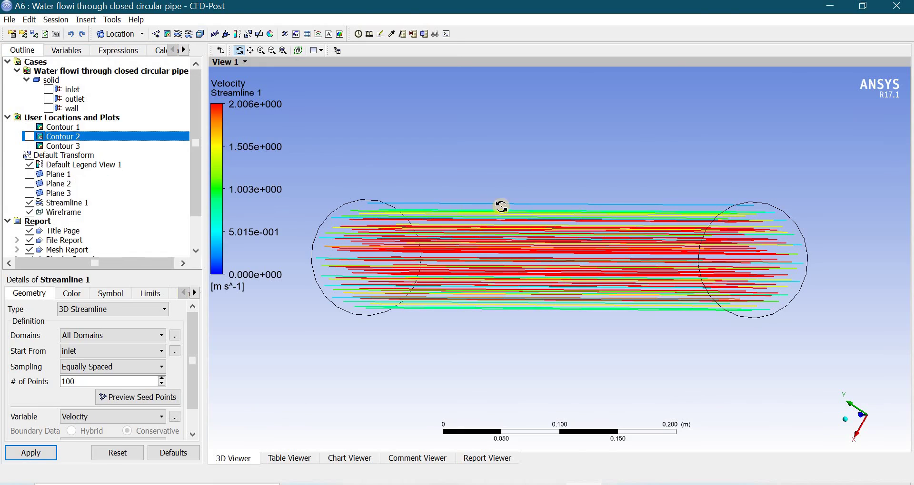
left_click_drag(522, 246, 677, 234)
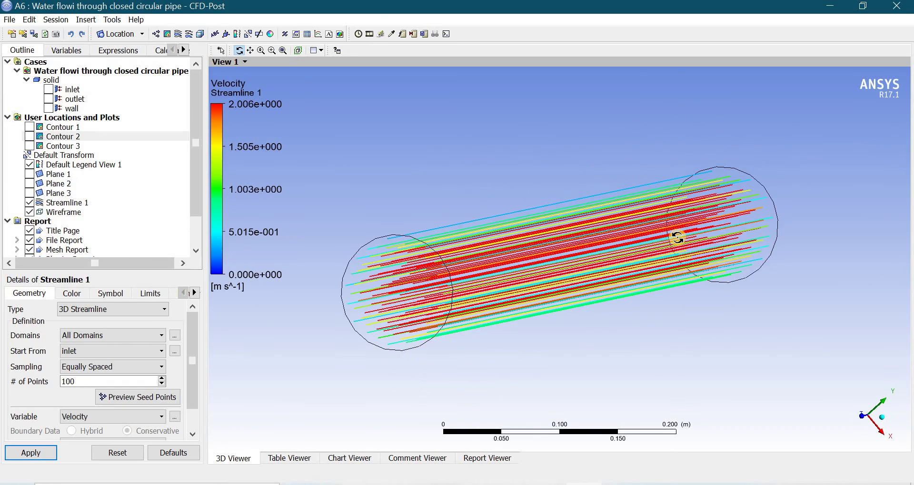
scroll(678, 234, "up", 2)
left_click(11, 21)
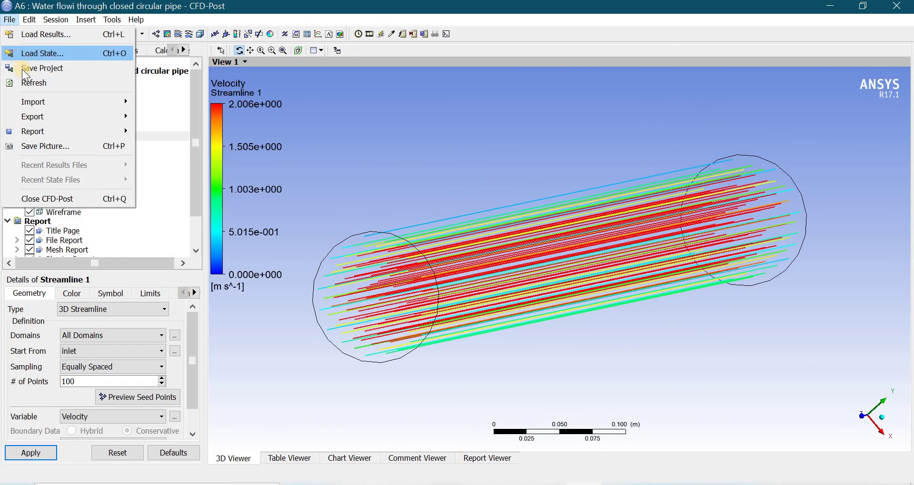
left_click(22, 69)
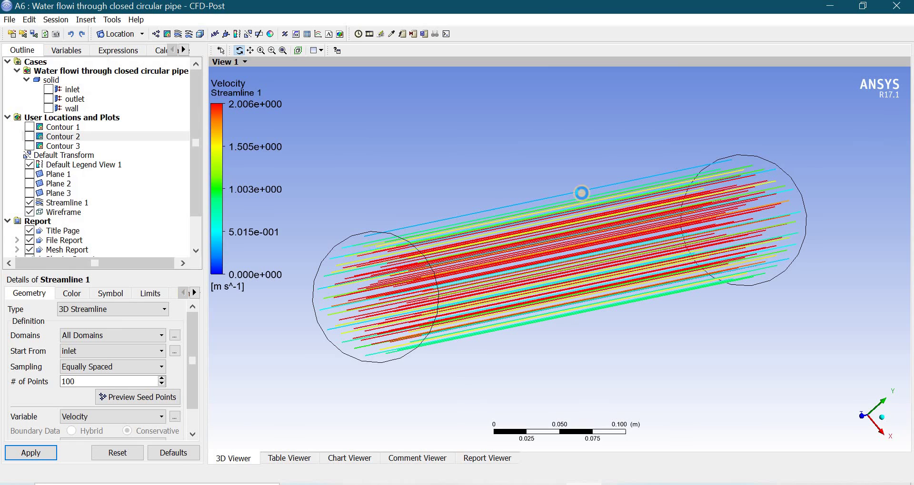